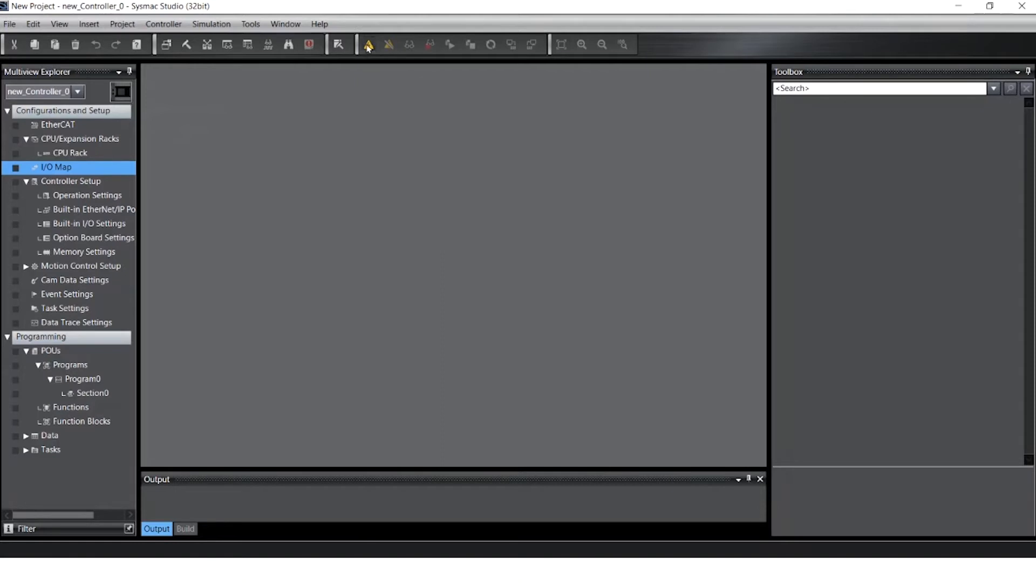
Compare the CPU rack with the actual unit configuration and apply the actual units to the project
click(76, 152)
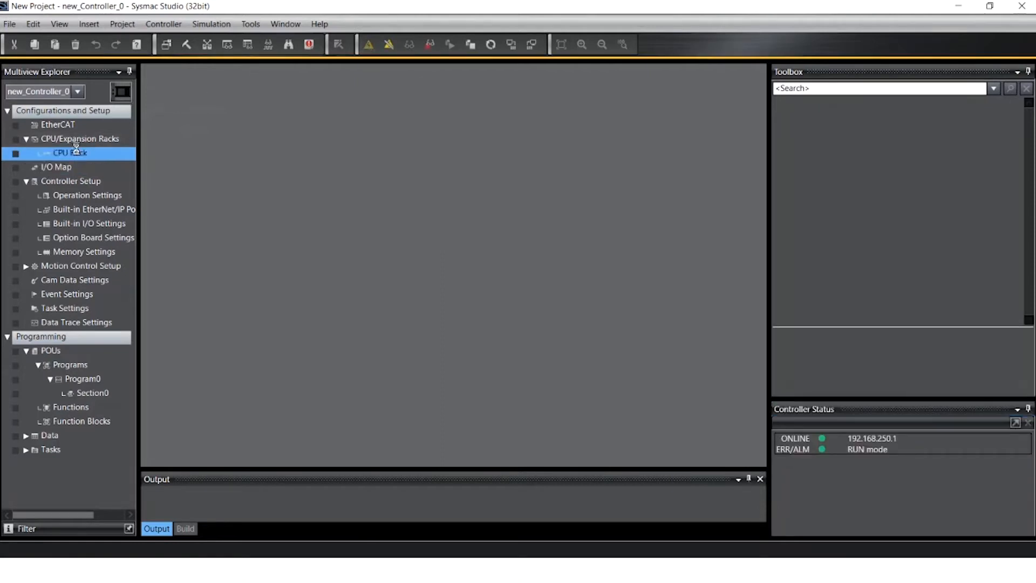
double_click(76, 151)
right_click(199, 143)
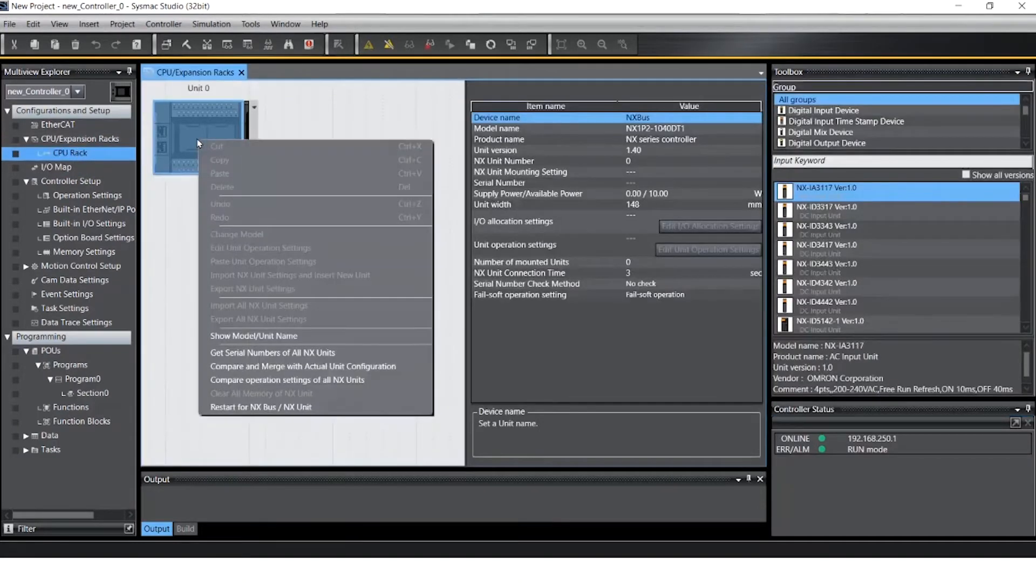
click(394, 366)
click(460, 282)
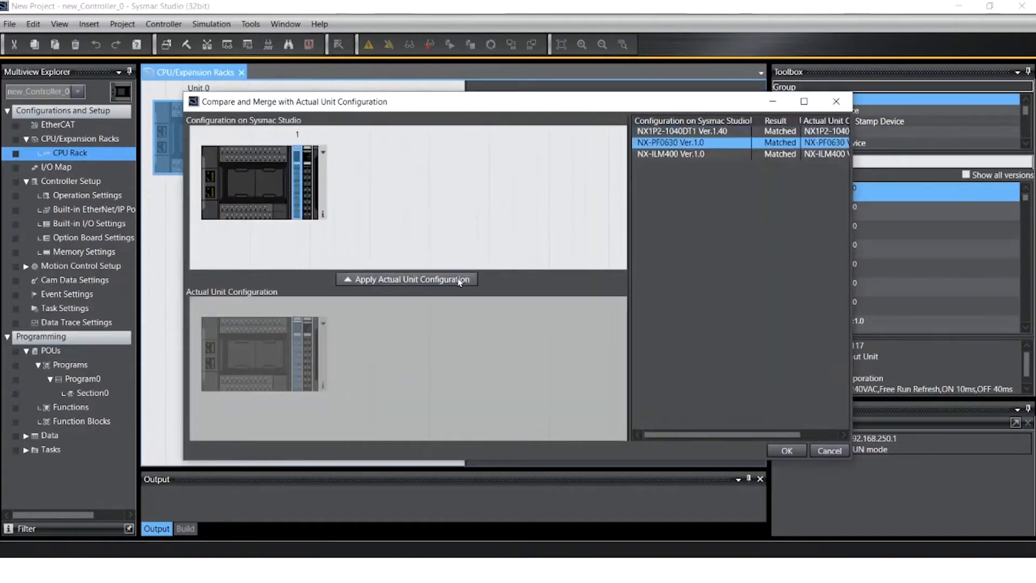
click(787, 451)
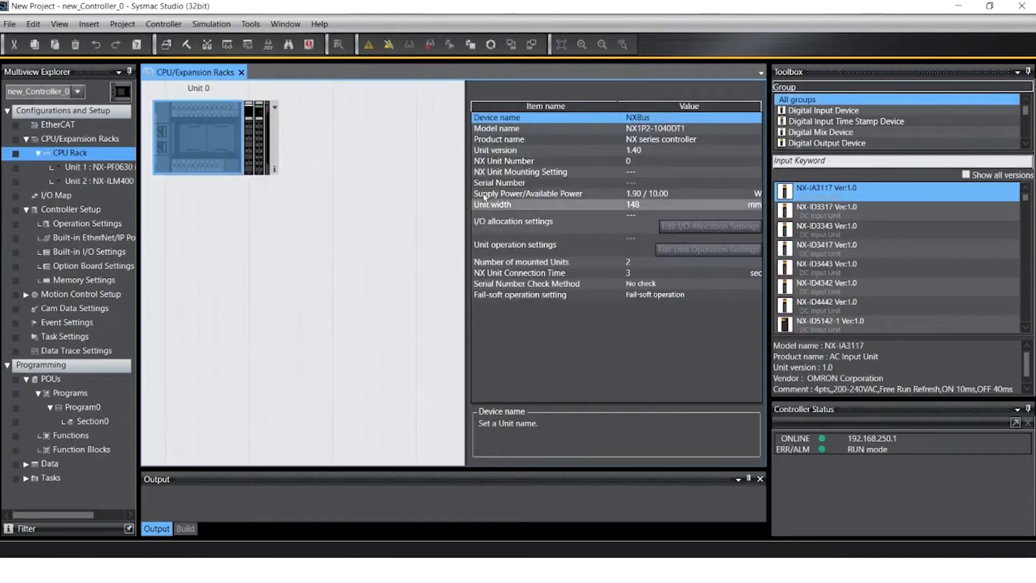
Go offline and open the unit operation settings of the NX-ILM400 IO-Link master unit
click(259, 157)
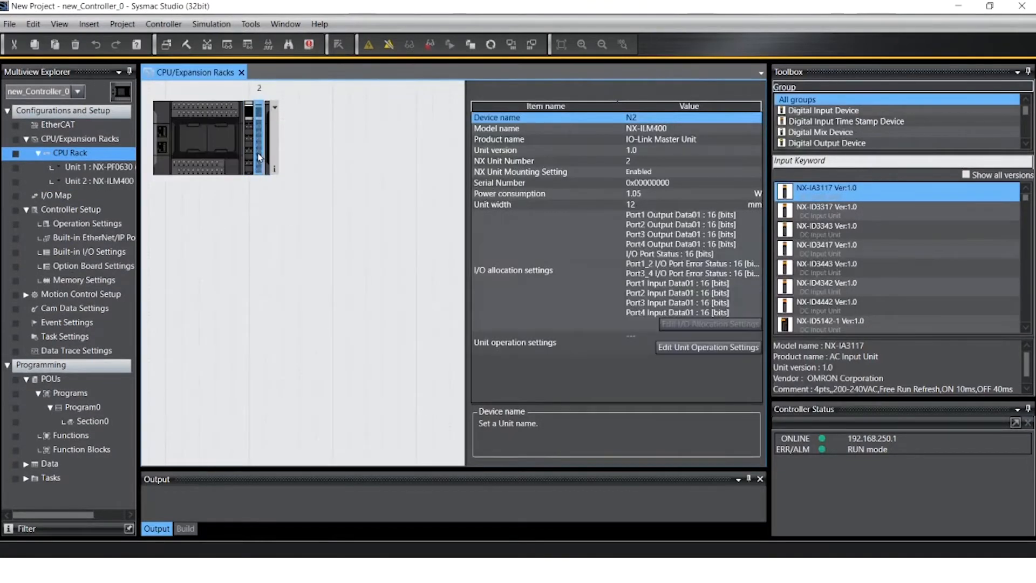
click(388, 45)
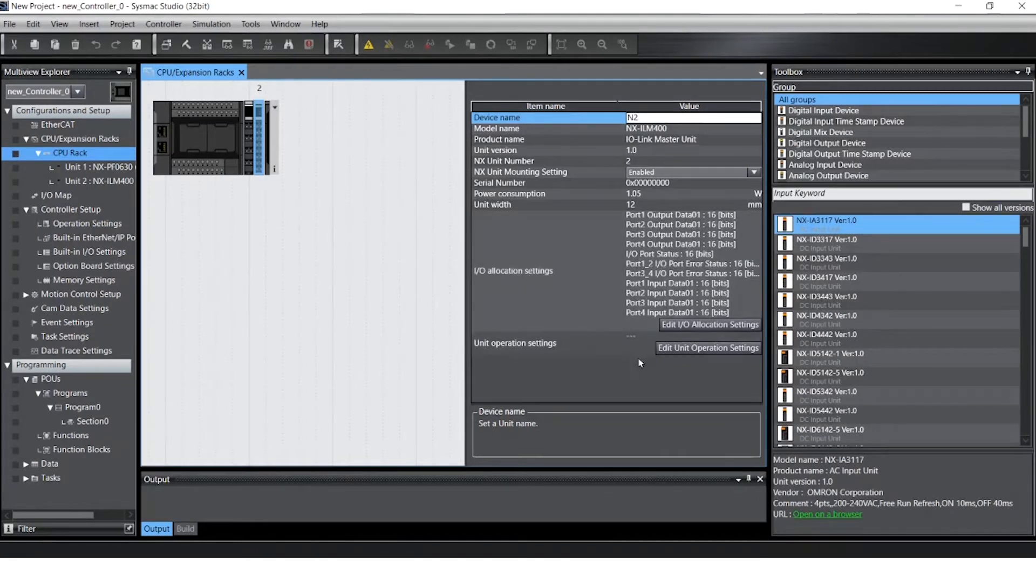
click(705, 347)
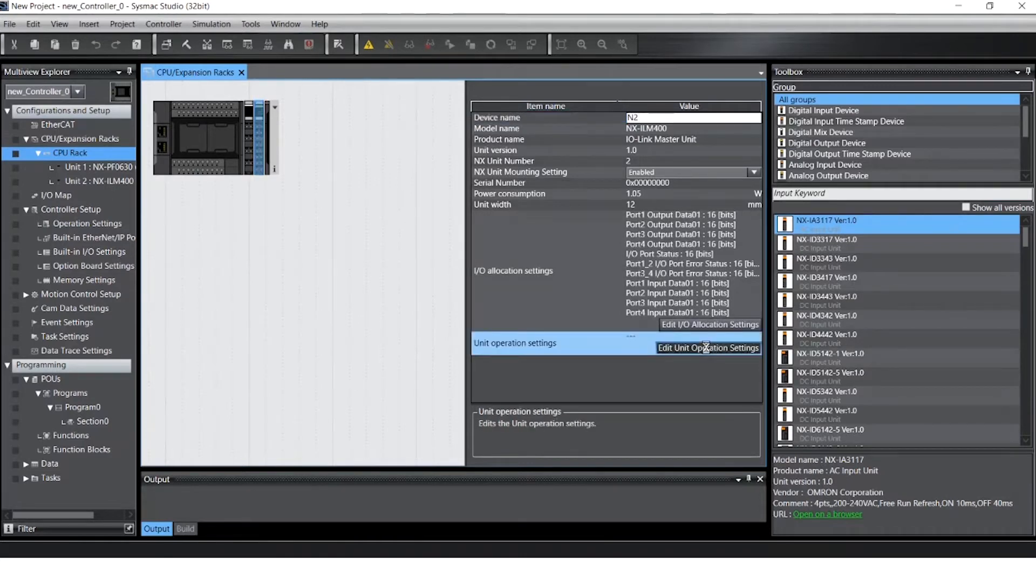
click(706, 348)
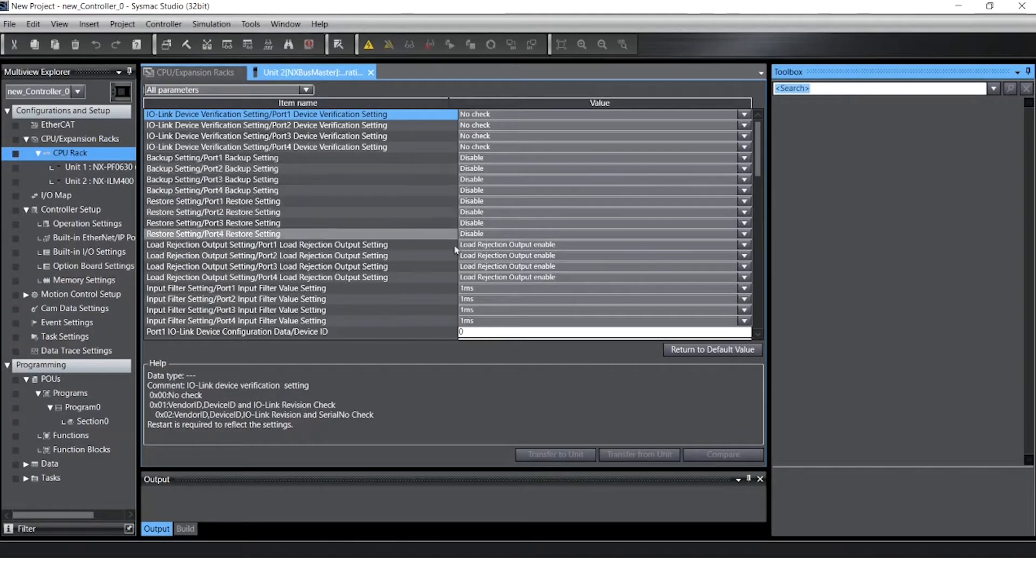
Set the Port2 IO-Link process data in length to 4 bytes and close the unit operation settings
scroll(502, 246, down, 4)
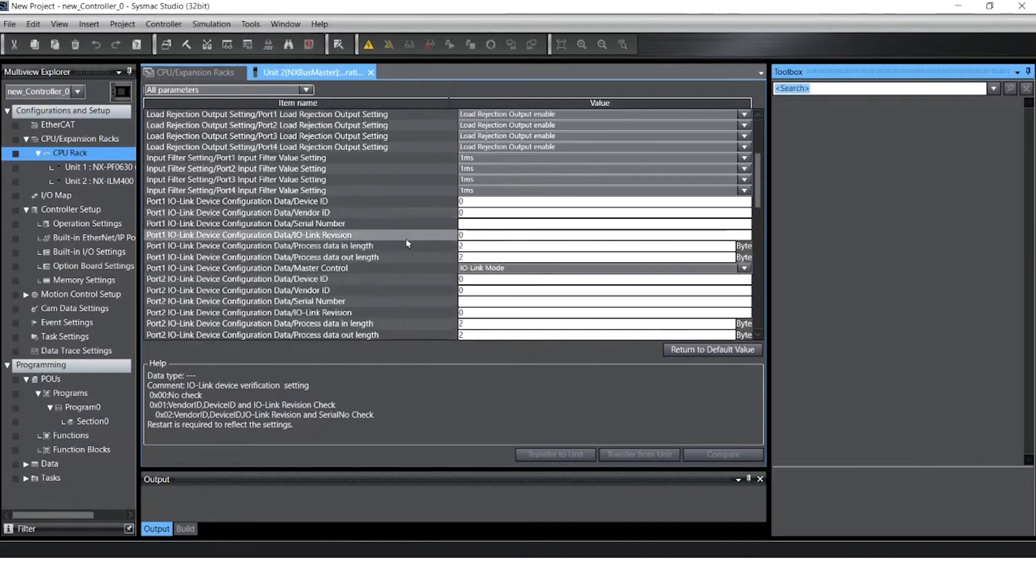
click(318, 245)
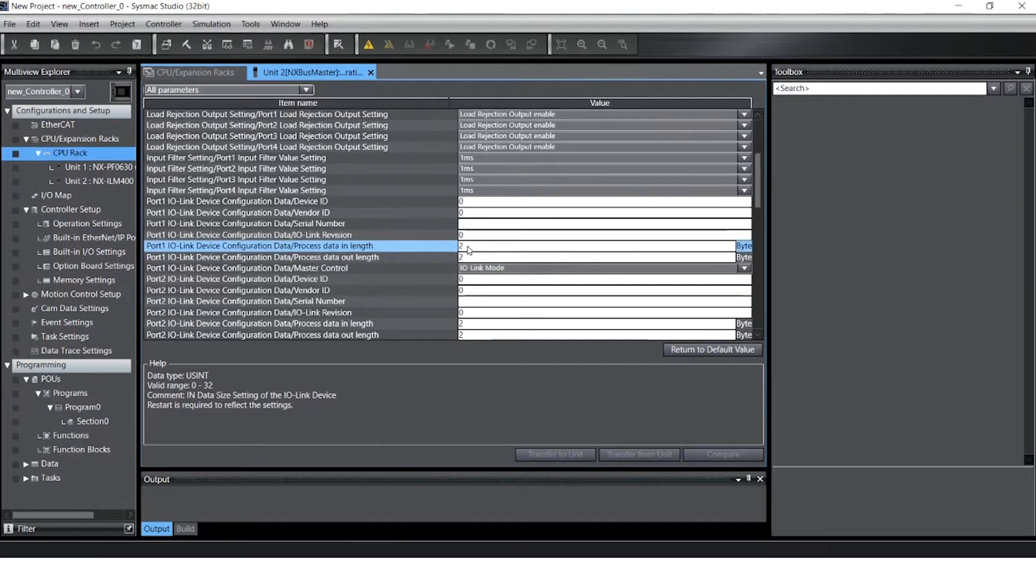
scroll(469, 250, down, 2)
click(406, 259)
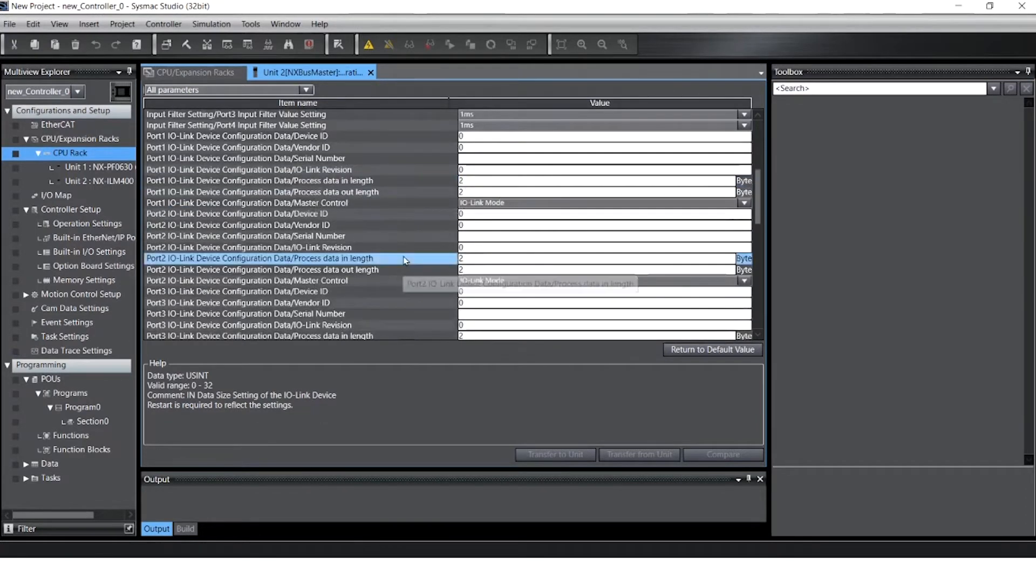
scroll(403, 267, down, 2)
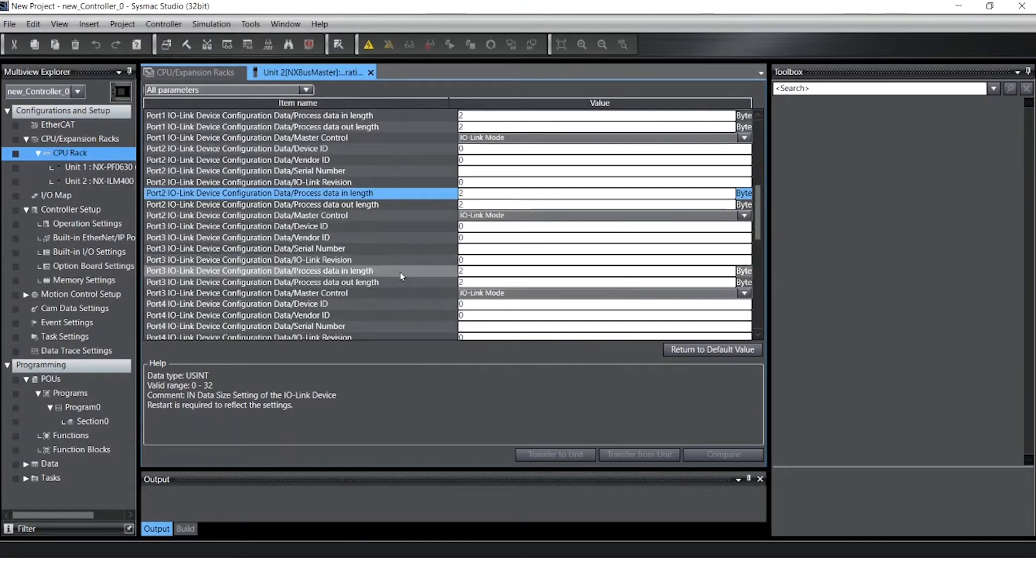
scroll(400, 272, up, 5)
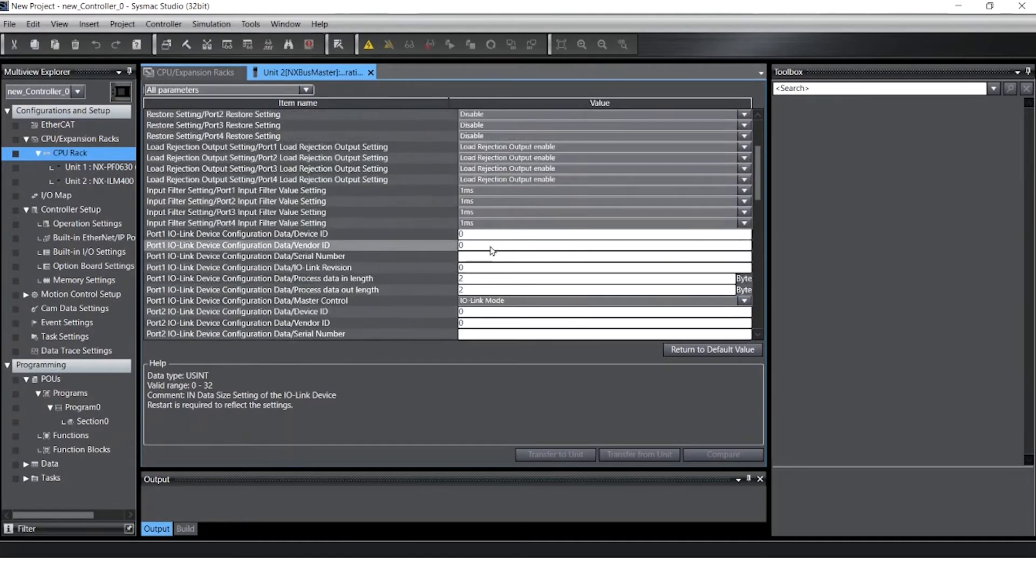
scroll(492, 249, down, 2)
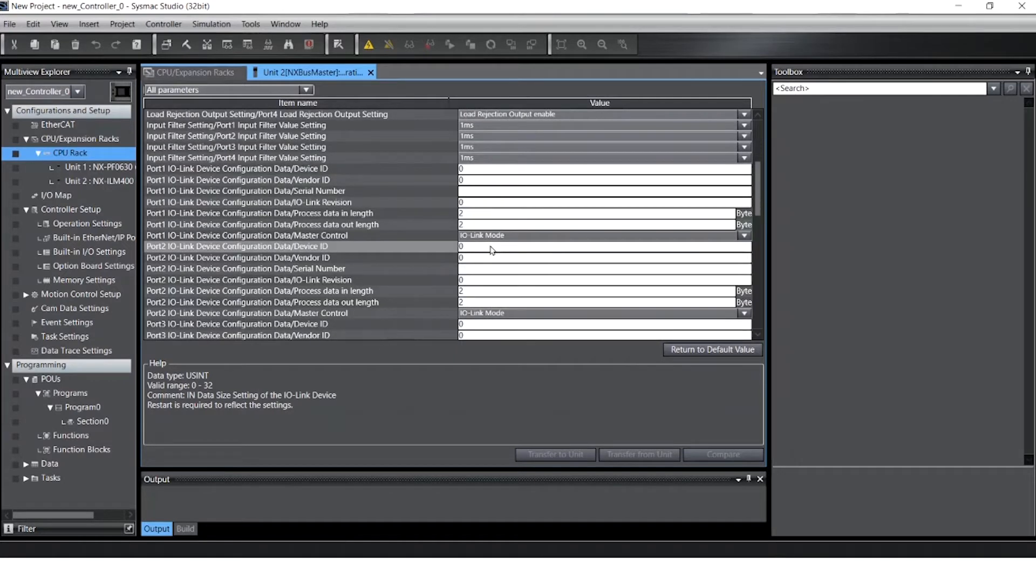
click(469, 292)
text(4)
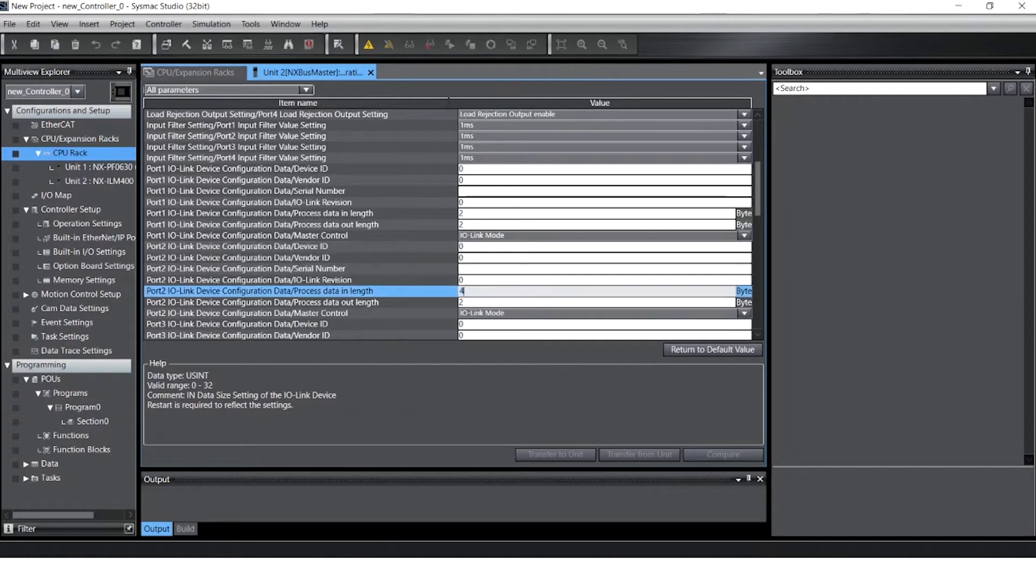
key(Return)
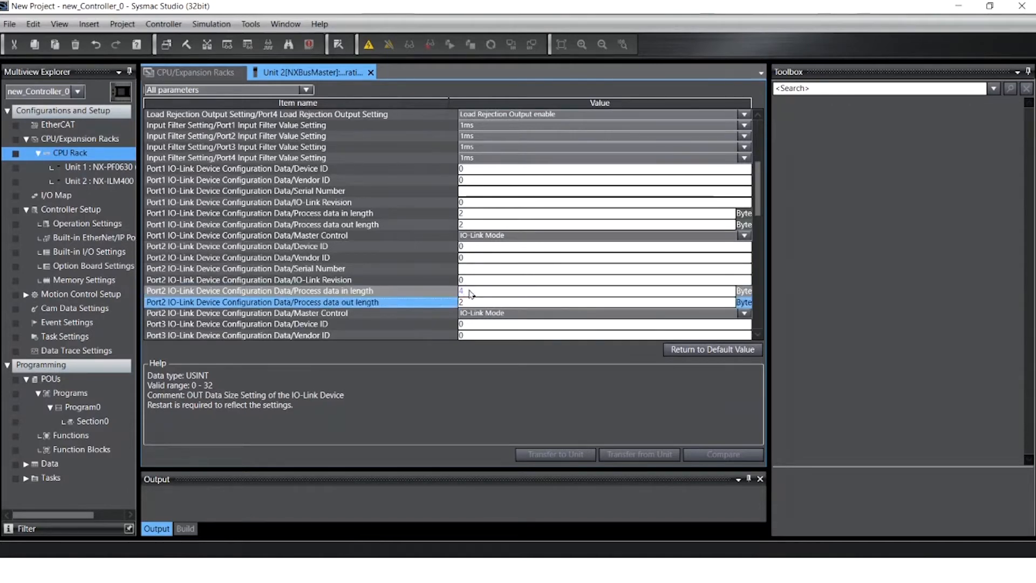
click(370, 76)
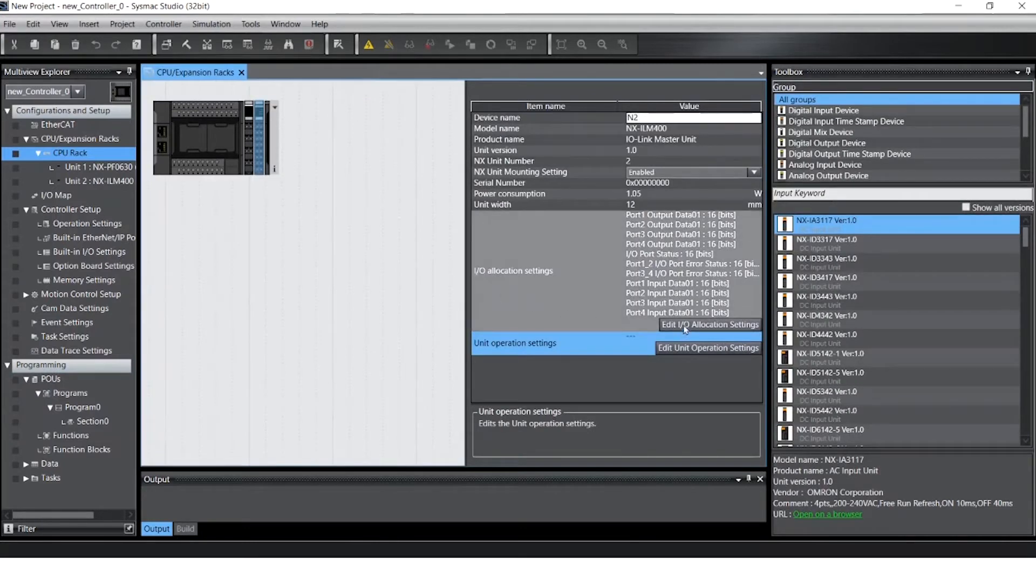
Add the I/O entry 0x6005:02 Port2 Input Data02 to Input Data Set 2 in the NX-ILM400's I/O allocation settings
click(717, 325)
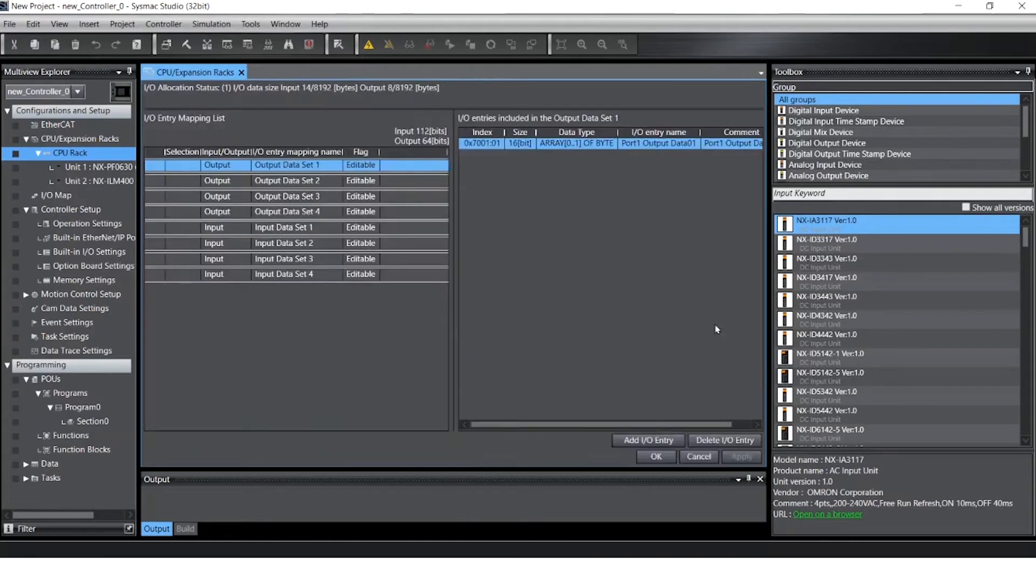
click(317, 245)
drag(615, 131, 627, 132)
click(319, 258)
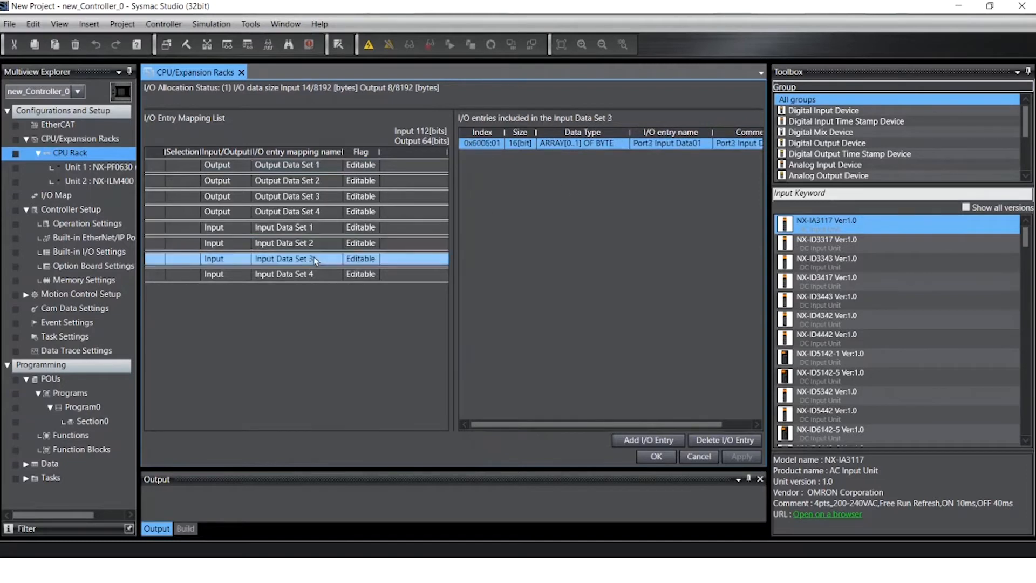
click(324, 274)
click(323, 229)
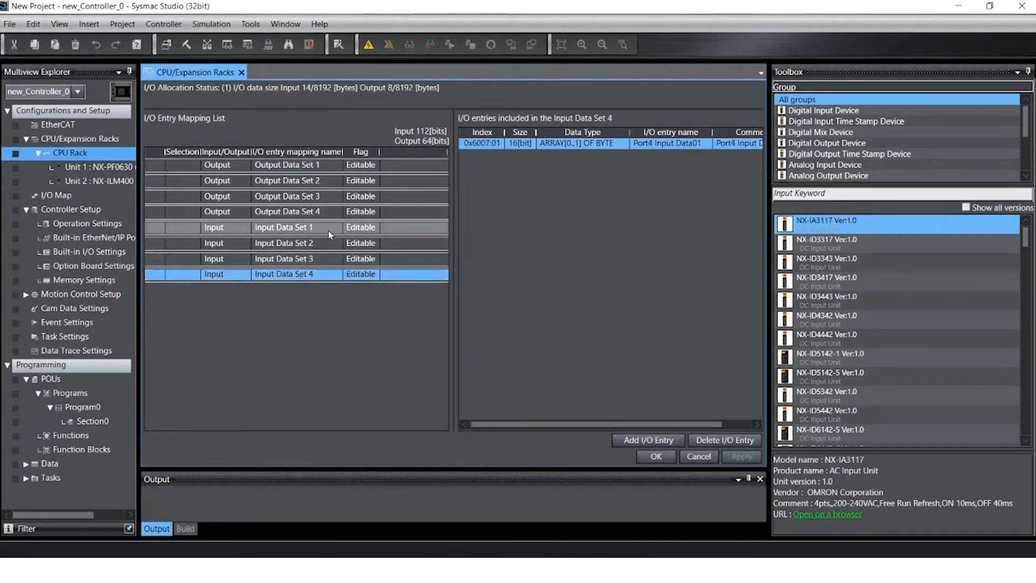
click(320, 244)
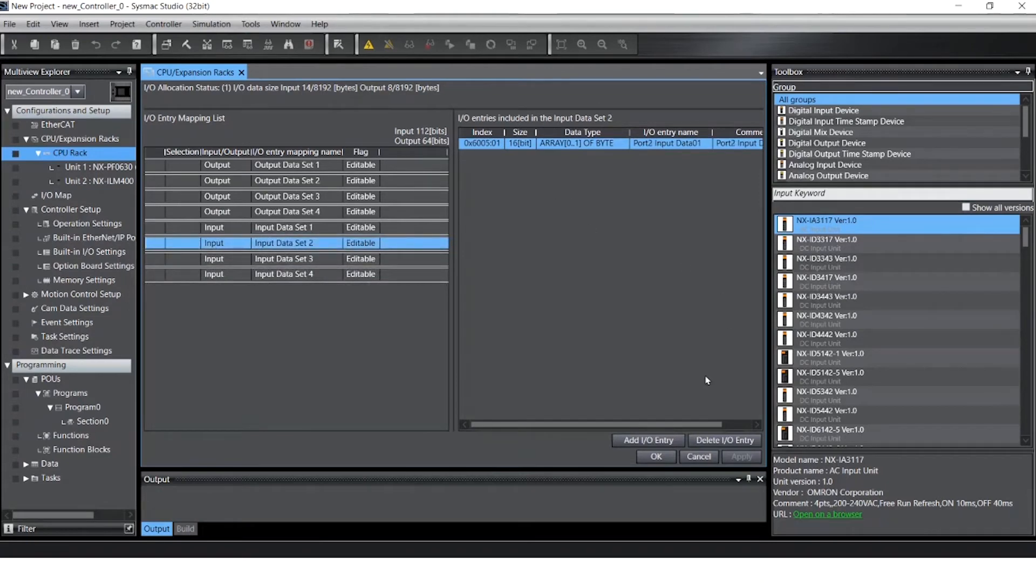
click(663, 442)
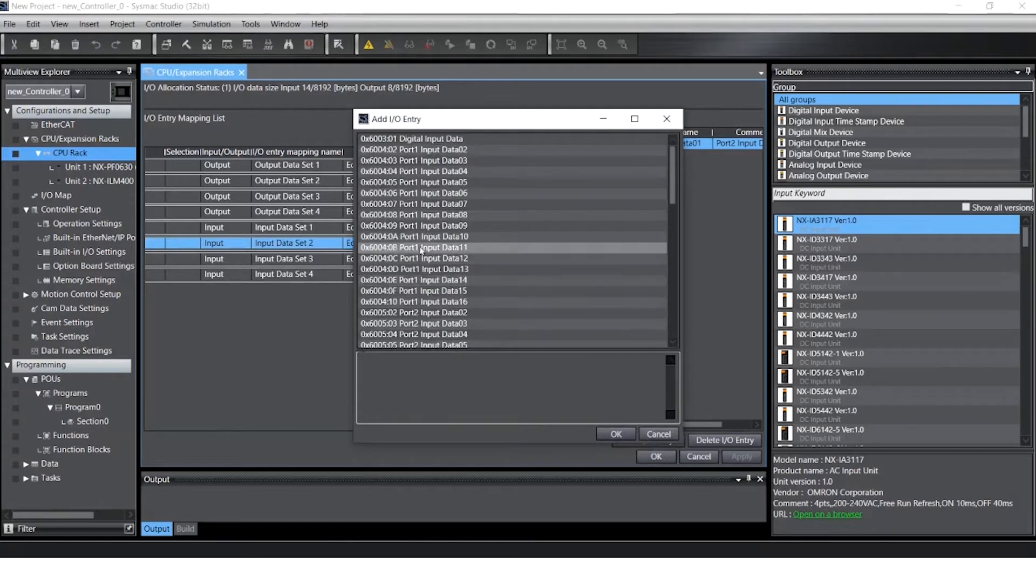
click(436, 314)
click(626, 432)
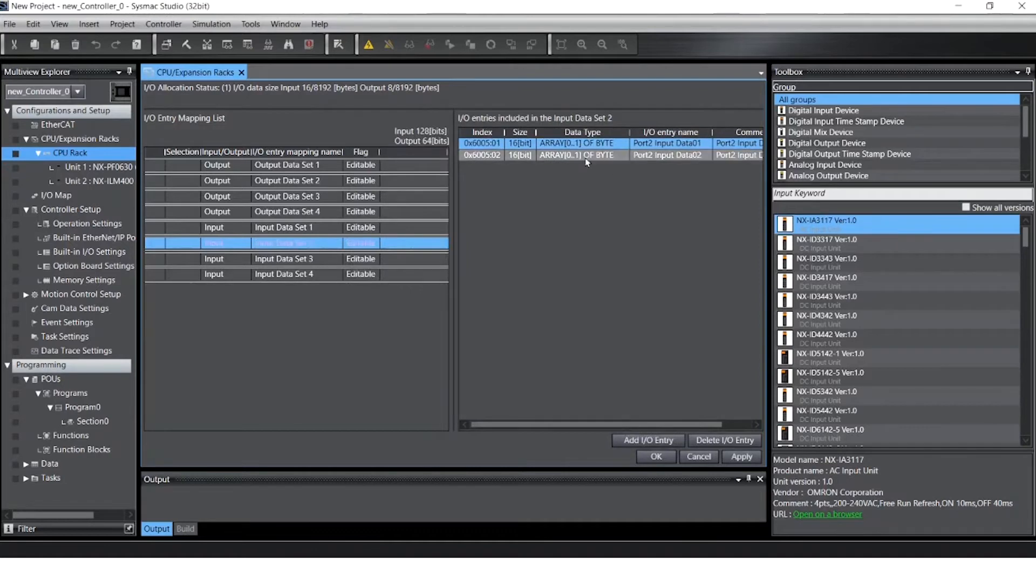
click(656, 456)
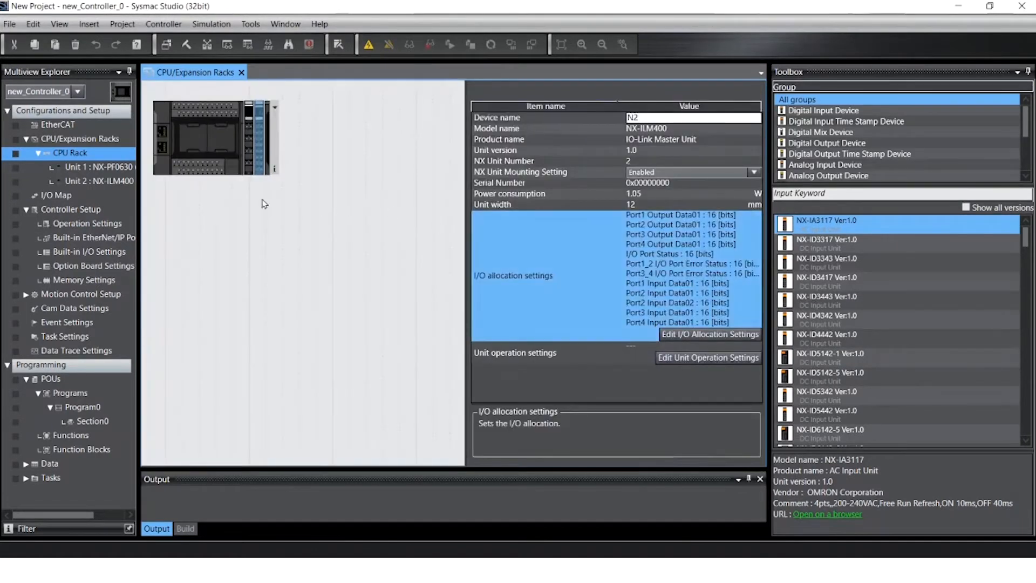
Examine the NX-ILM400's Port2 input data entries and their data types in the I/O map, then close the map
double_click(52, 195)
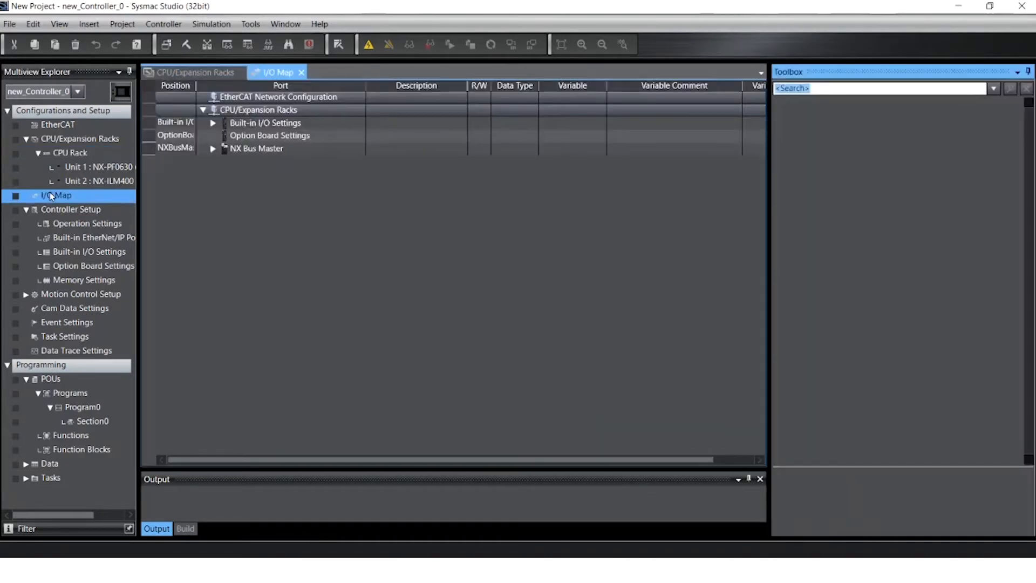
double_click(214, 148)
click(223, 186)
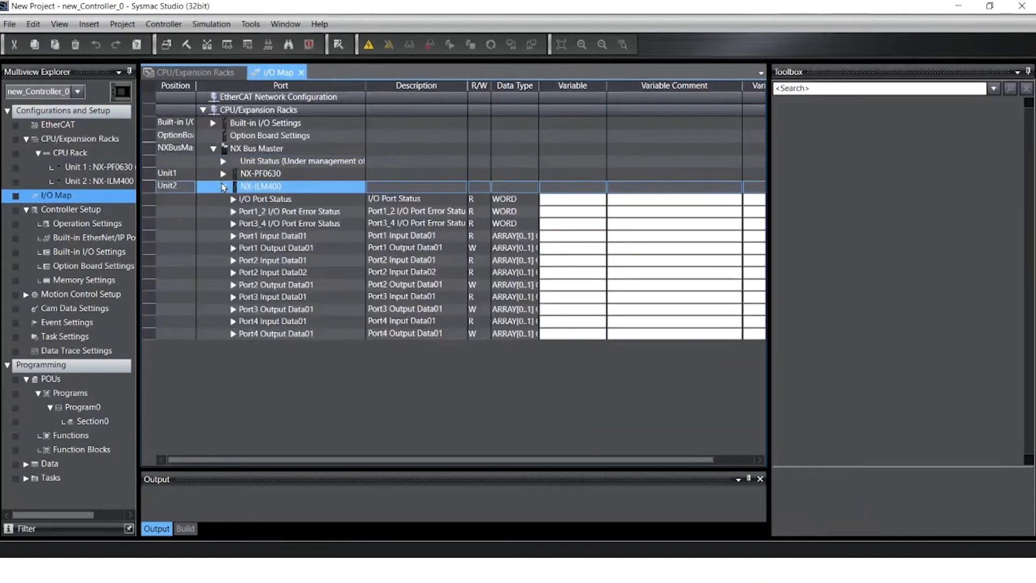
click(301, 262)
shift+click(301, 273)
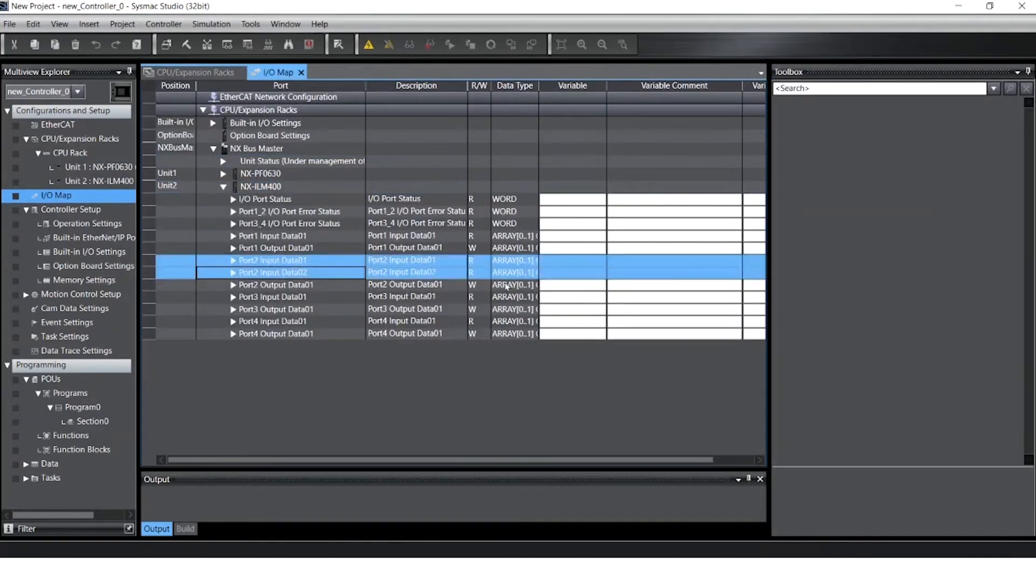
drag(538, 86, 587, 90)
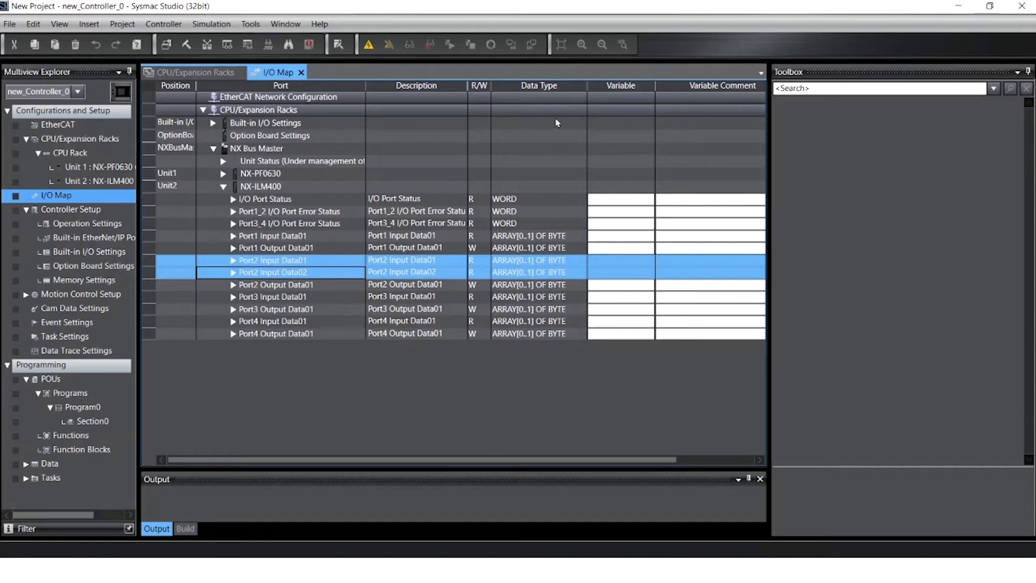
click(301, 72)
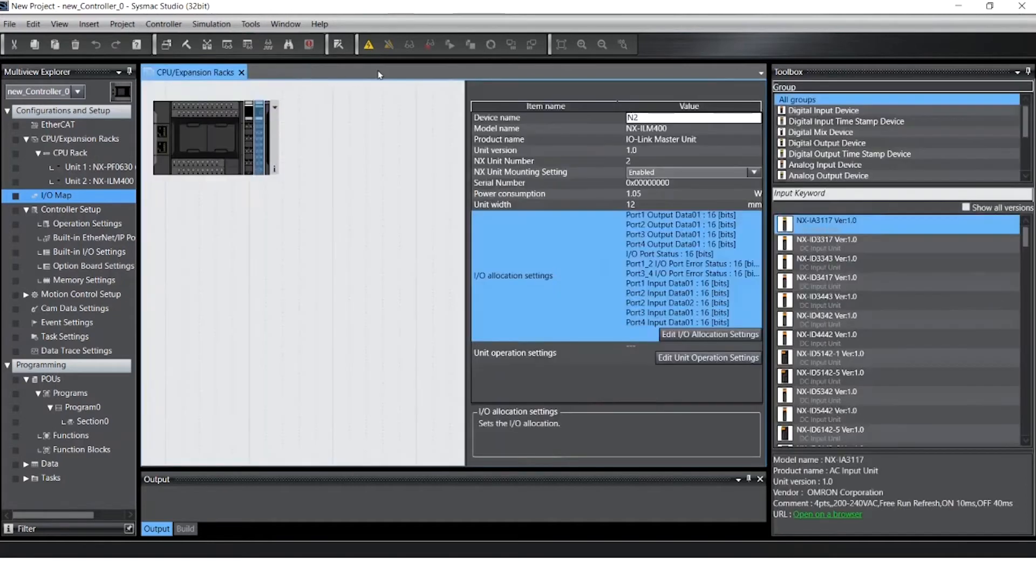
Go online with the controller and open the IO-Link Master Simple Settings for the NX-ILM400 unit
click(369, 45)
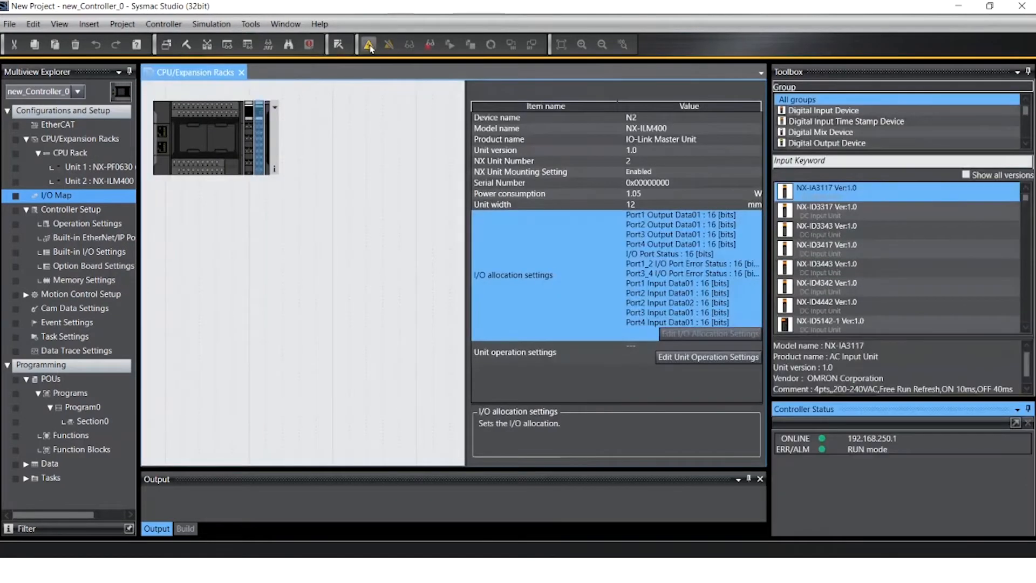
right_click(259, 155)
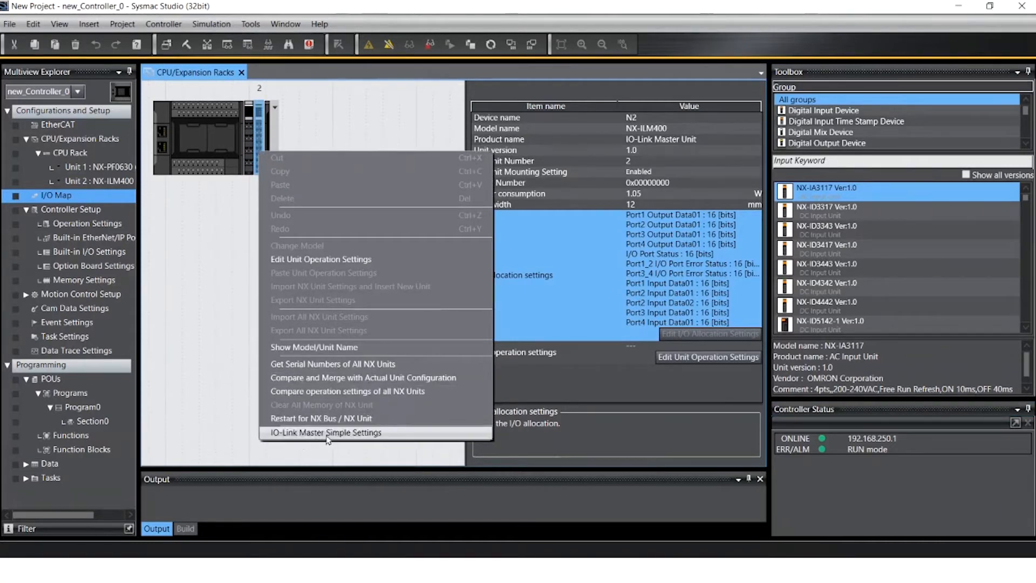
click(405, 435)
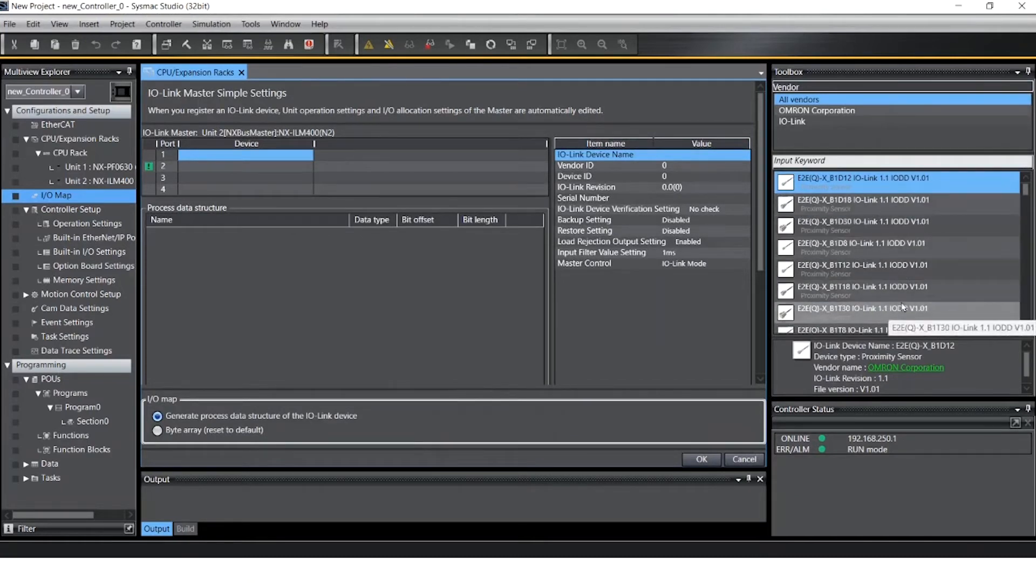
Compare the NX-ILM400's port configuration with the connected IO-Link devices and register the actual device information on all four ports
right_click(363, 166)
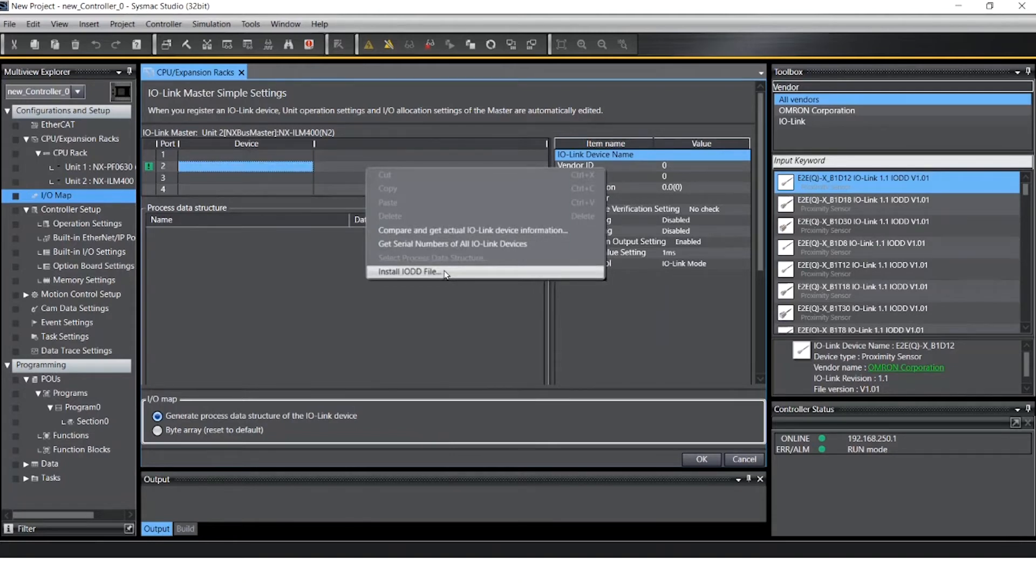
right_click(398, 183)
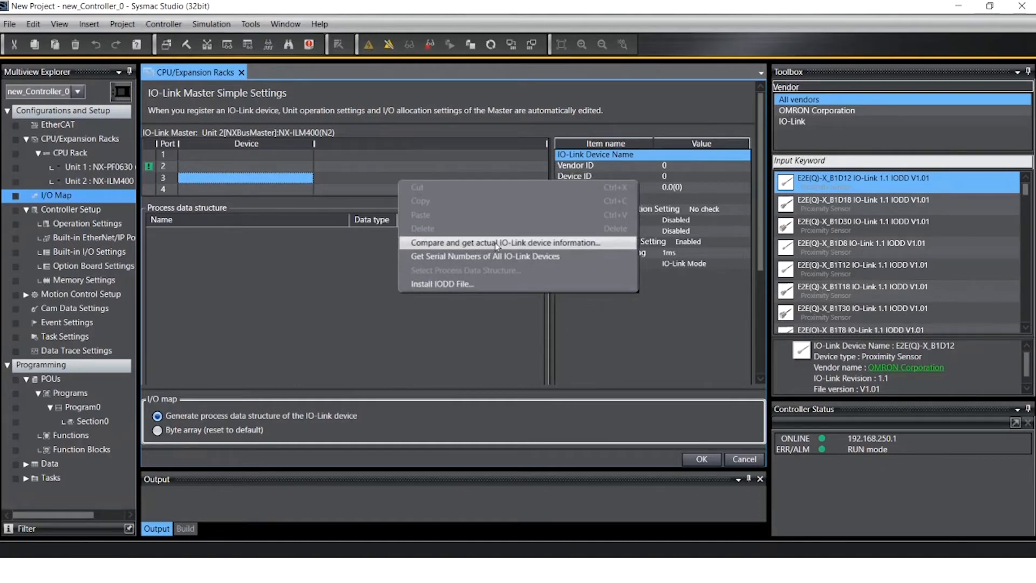
click(567, 247)
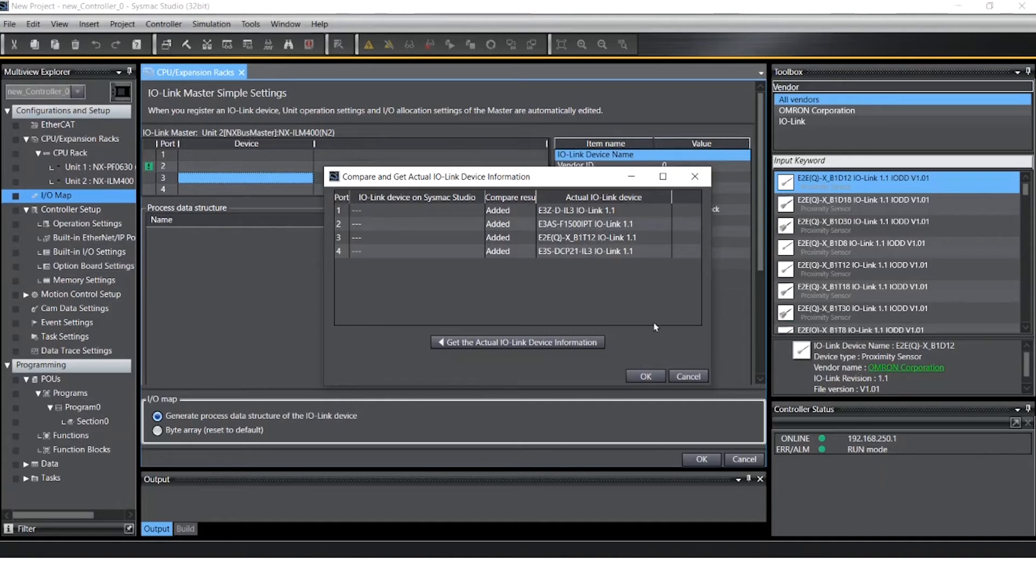
click(532, 343)
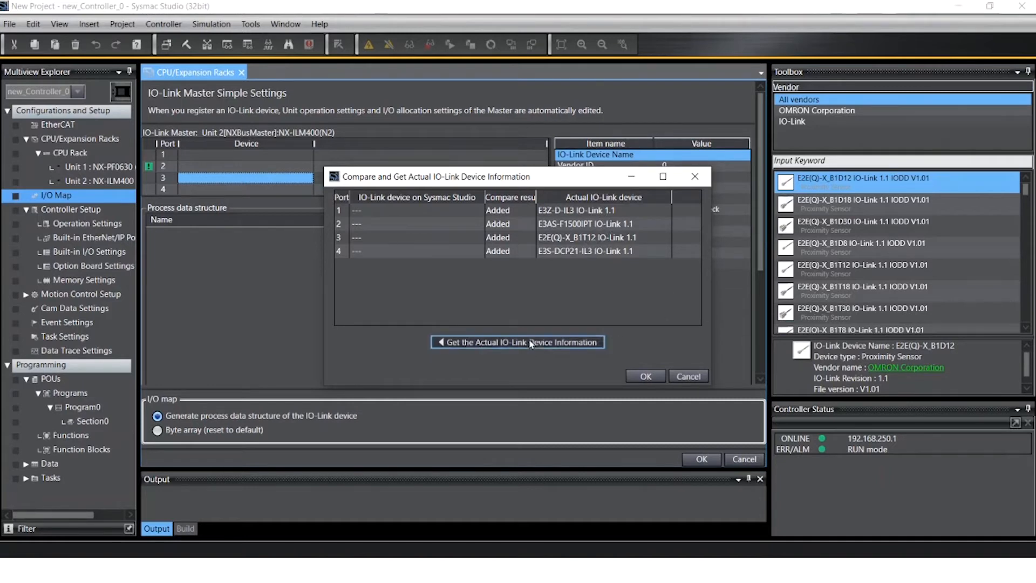
click(646, 376)
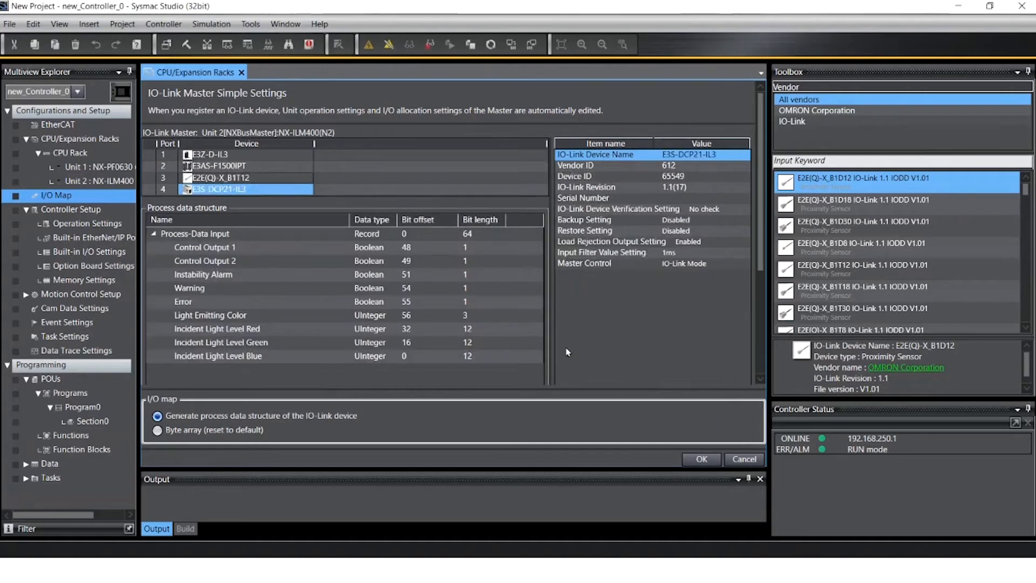
Review the process data structures of the Port 1 and Port 2 devices and apply the simple settings with generated process data structures
click(224, 155)
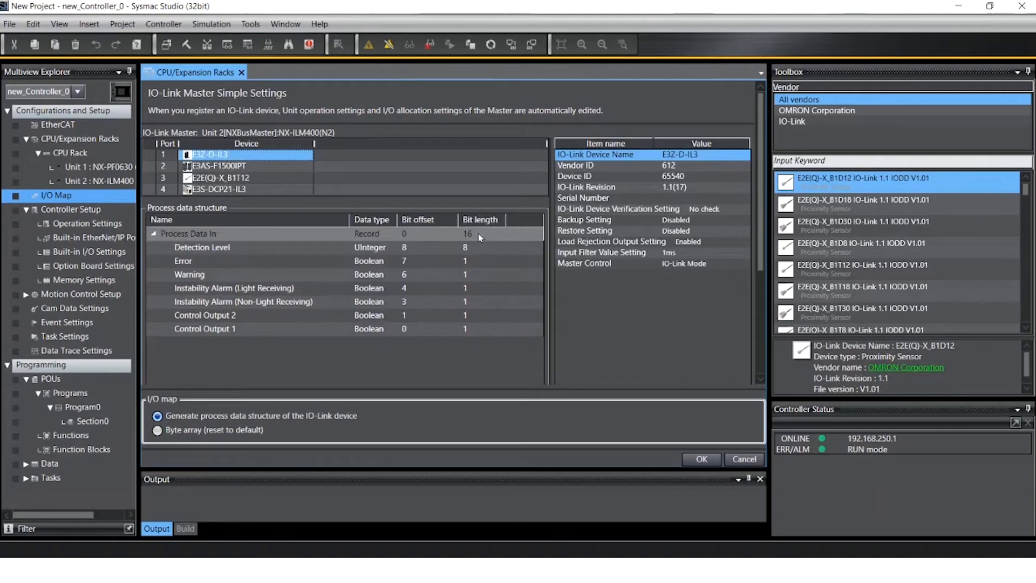
click(224, 167)
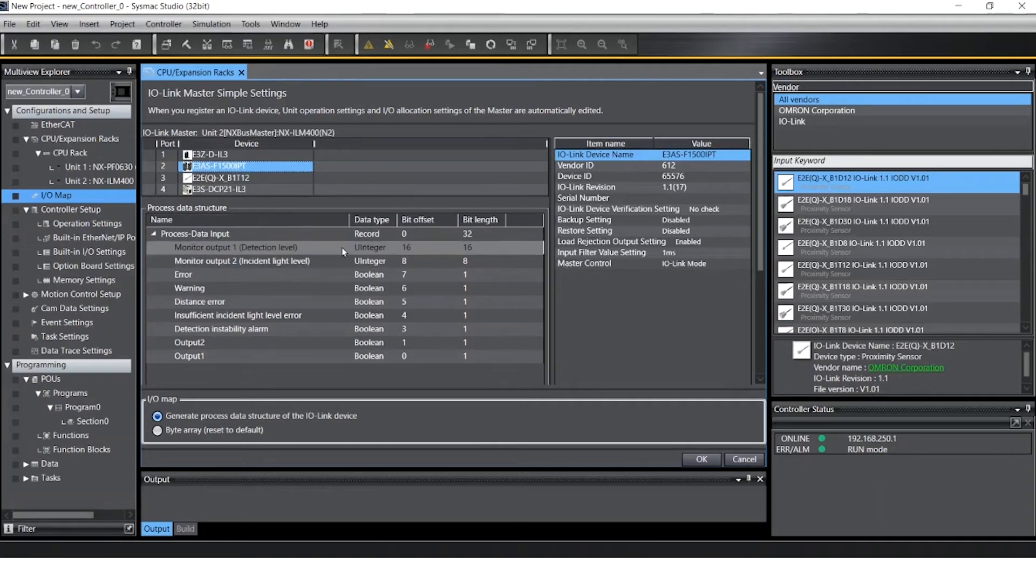
click(402, 264)
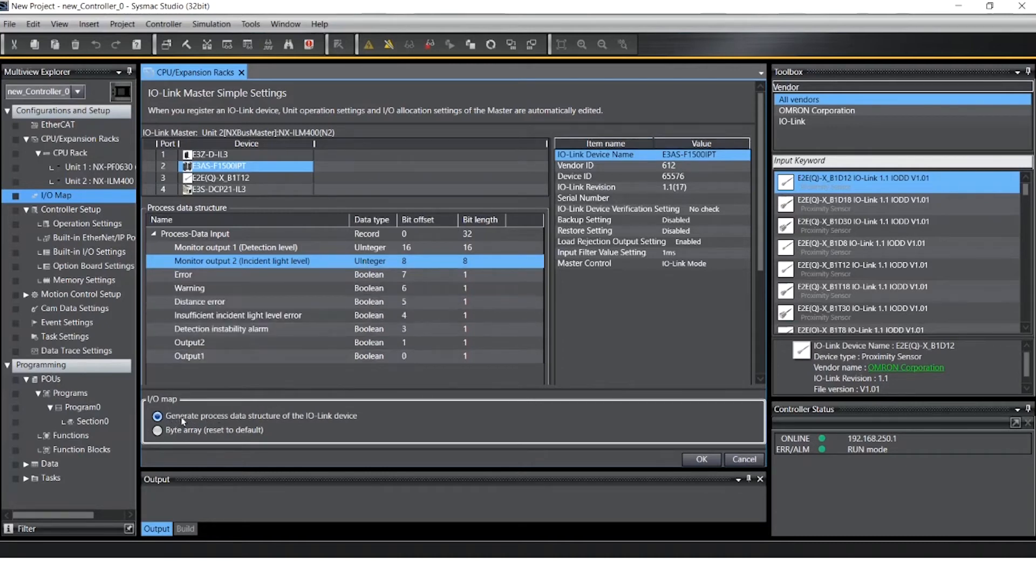
click(697, 459)
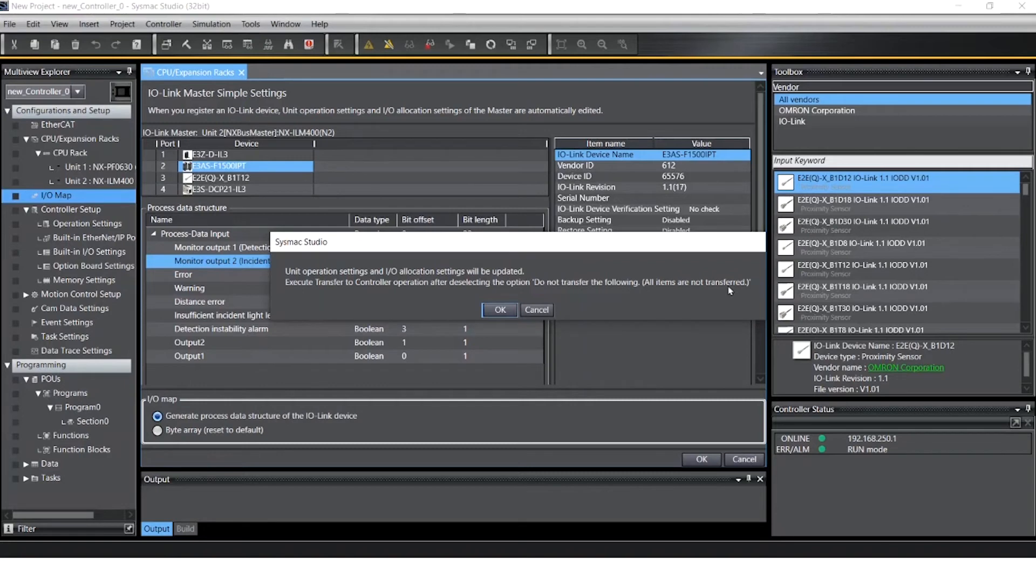
click(500, 309)
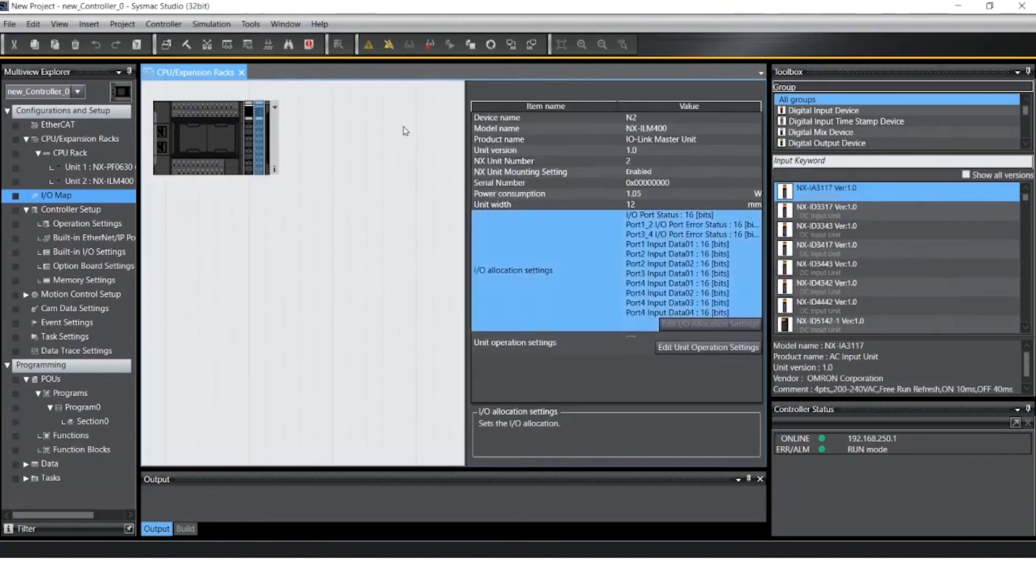
Go offline and examine the process data in lengths of Ports 1 to 4 in the NX-ILM400's unit operation settings, closing them when done
click(388, 47)
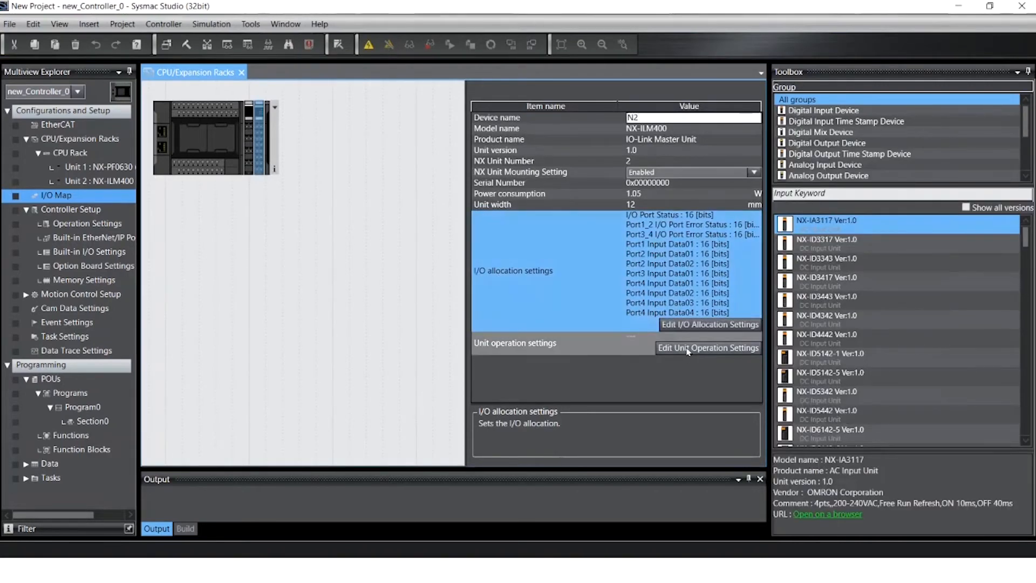
click(713, 348)
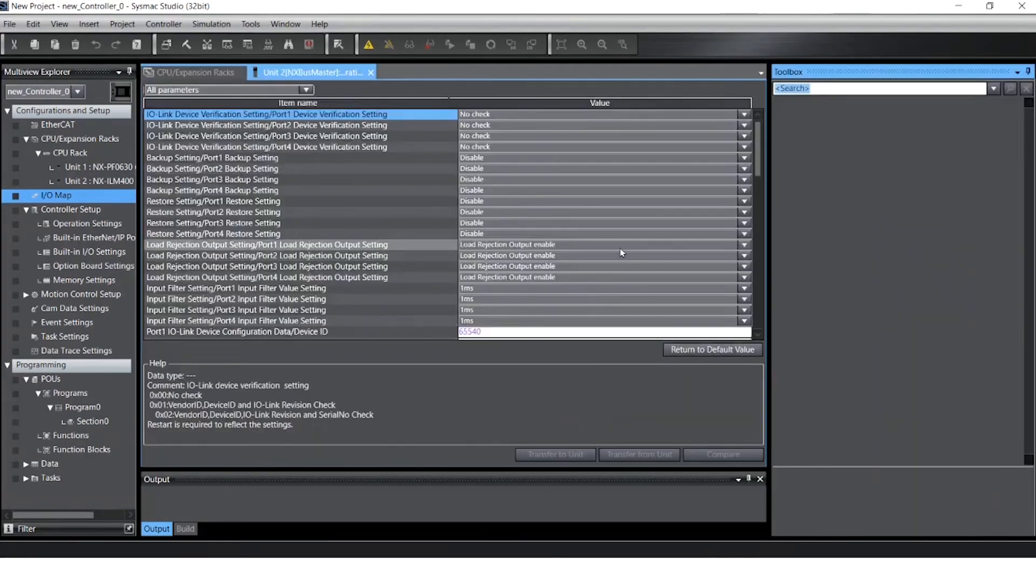
scroll(622, 252, down, 4)
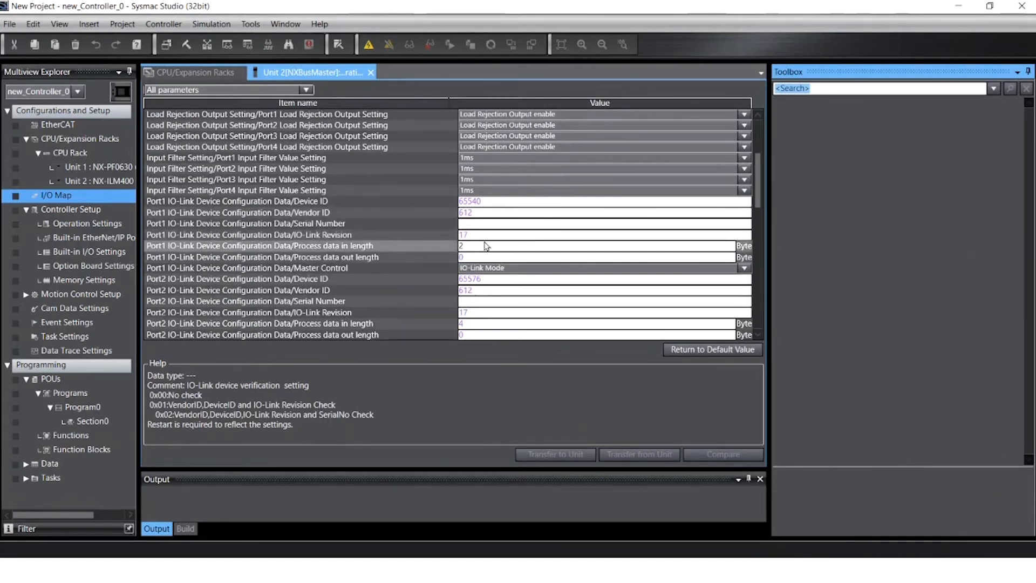
scroll(486, 246, down, 1)
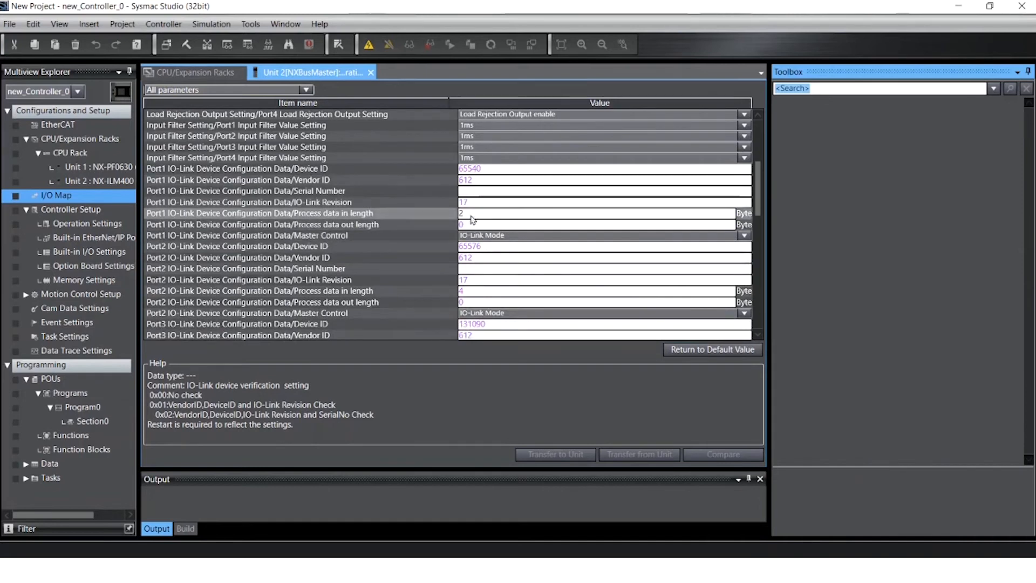
scroll(503, 296, down, 3)
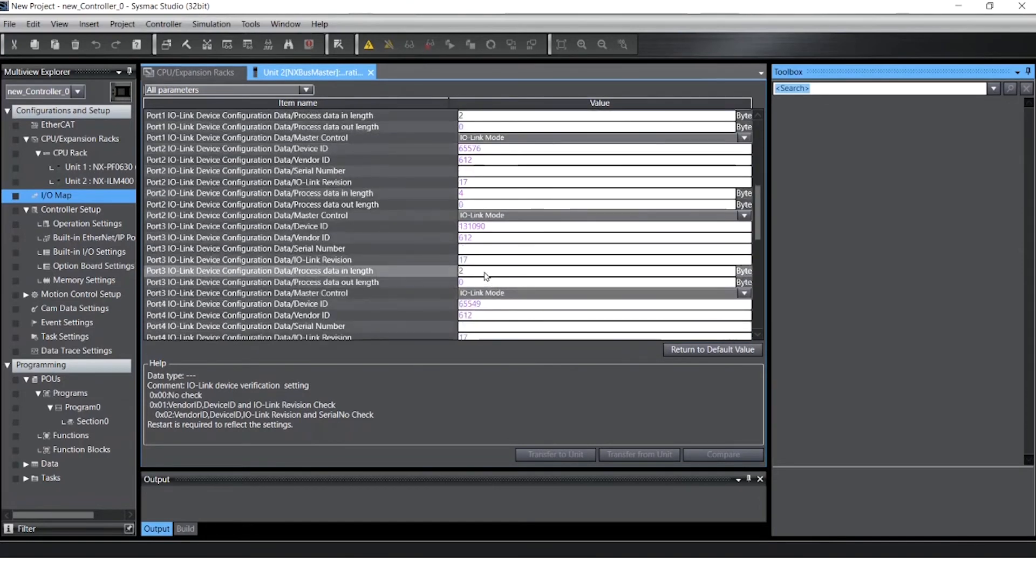
scroll(486, 276, down, 1)
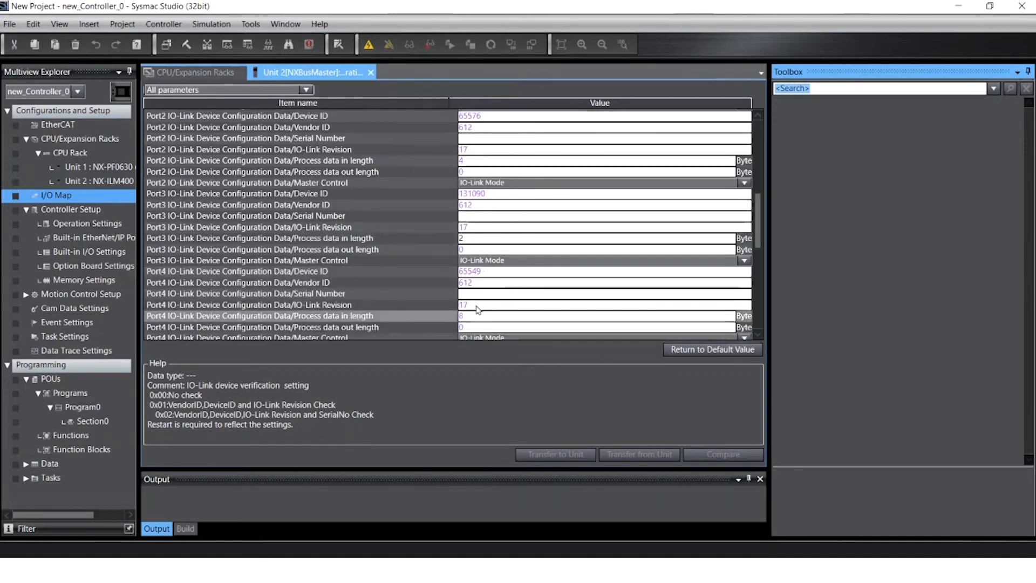
click(371, 73)
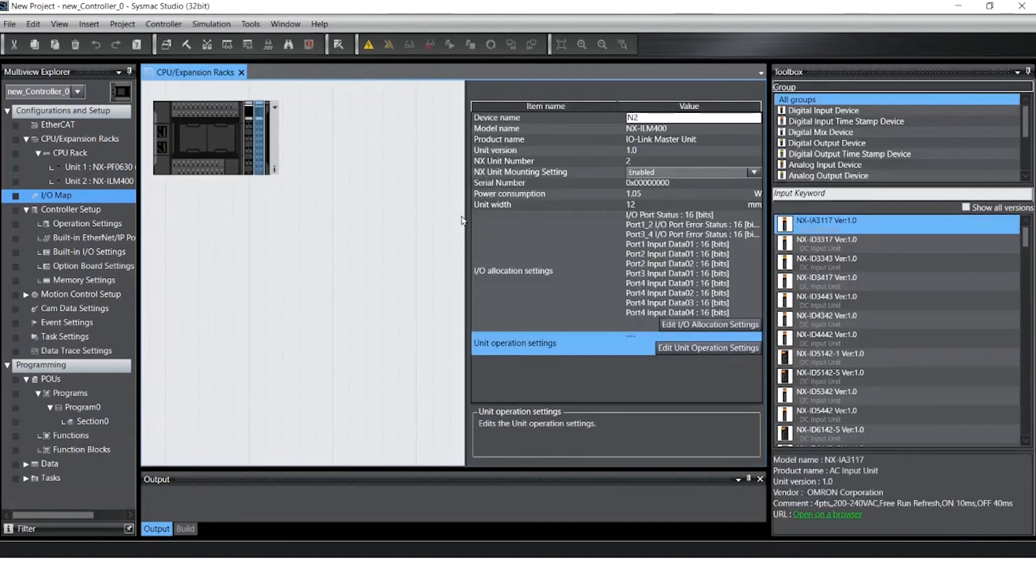
Examine the I/O entries of Input Data Sets 2, 3 and 4 in the NX-ILM400's I/O allocation settings and close them
click(688, 326)
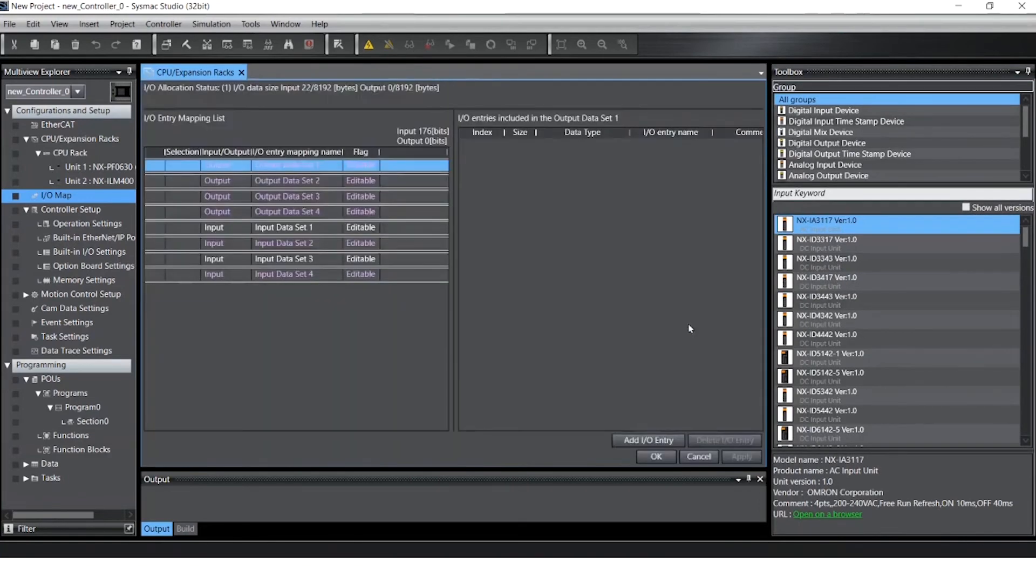
click(318, 243)
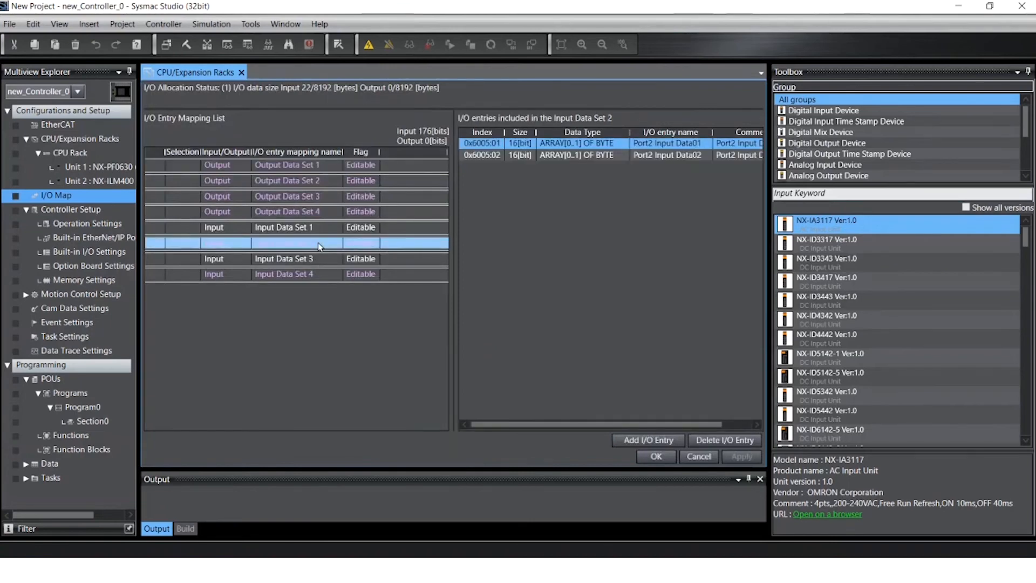
click(317, 257)
click(315, 275)
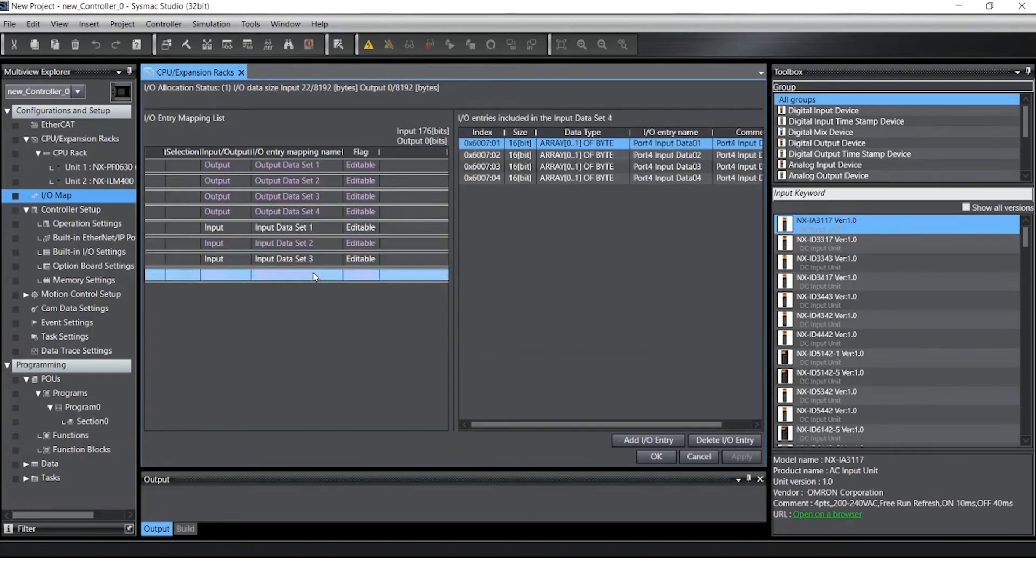
click(667, 457)
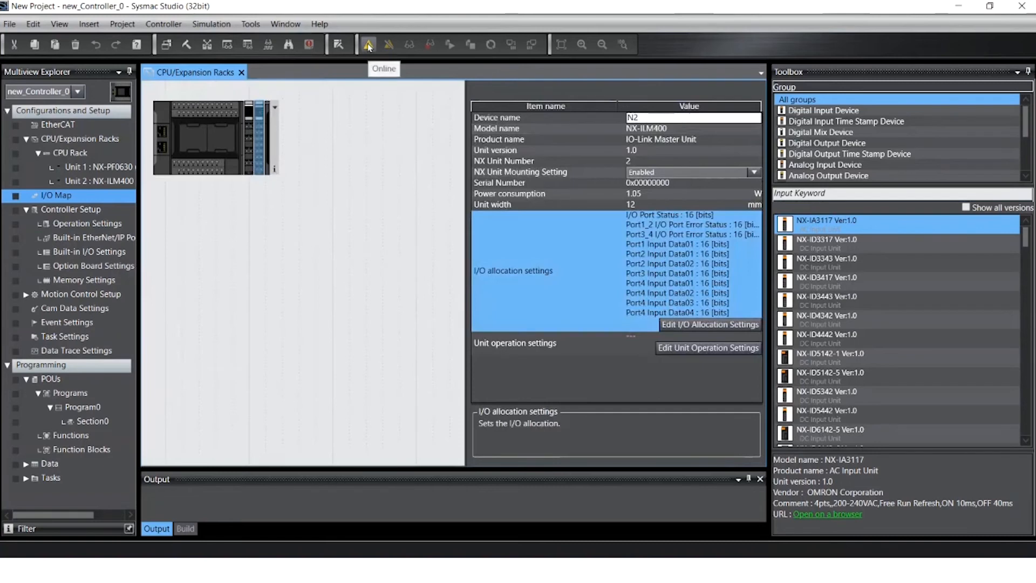
Go online and transfer the project to the controller, including unit operation settings and NX Unit application data, and return it to RUN mode
click(368, 47)
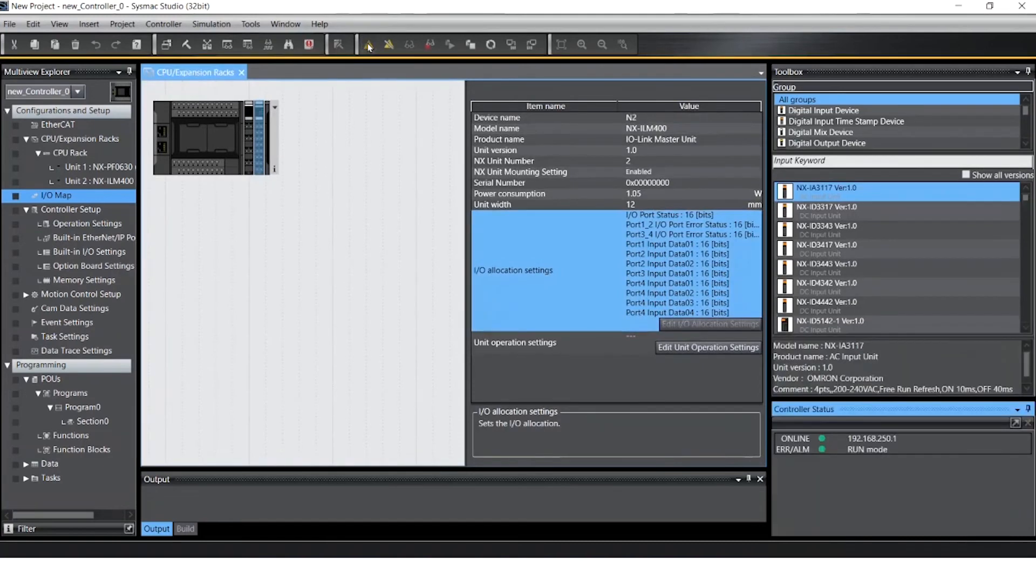
click(511, 45)
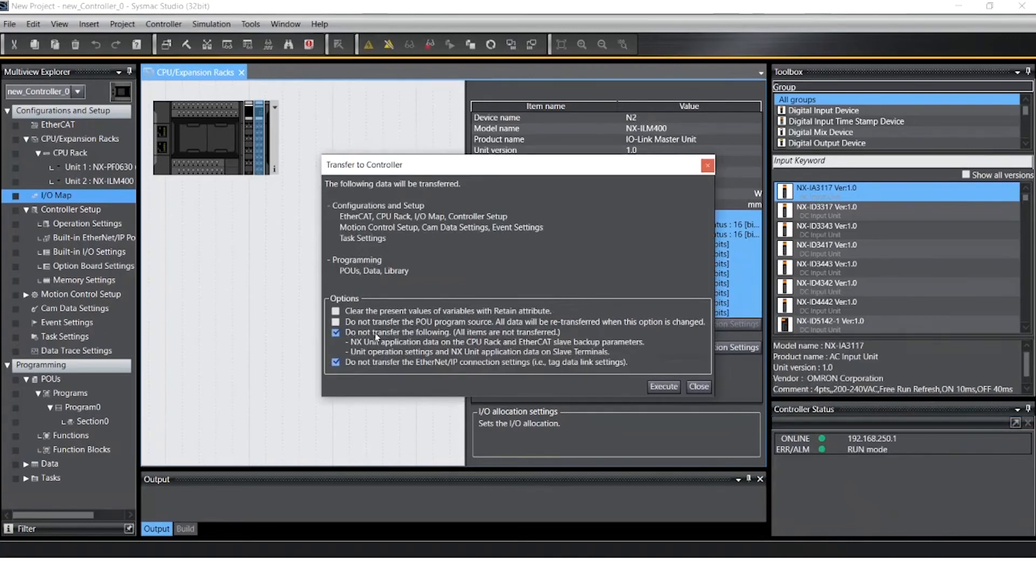
click(336, 332)
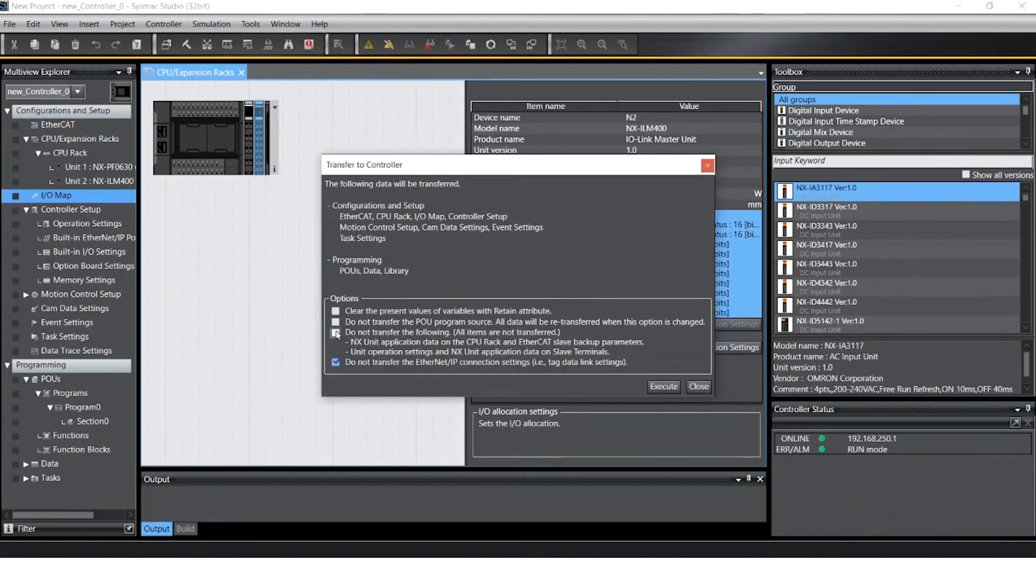
click(663, 386)
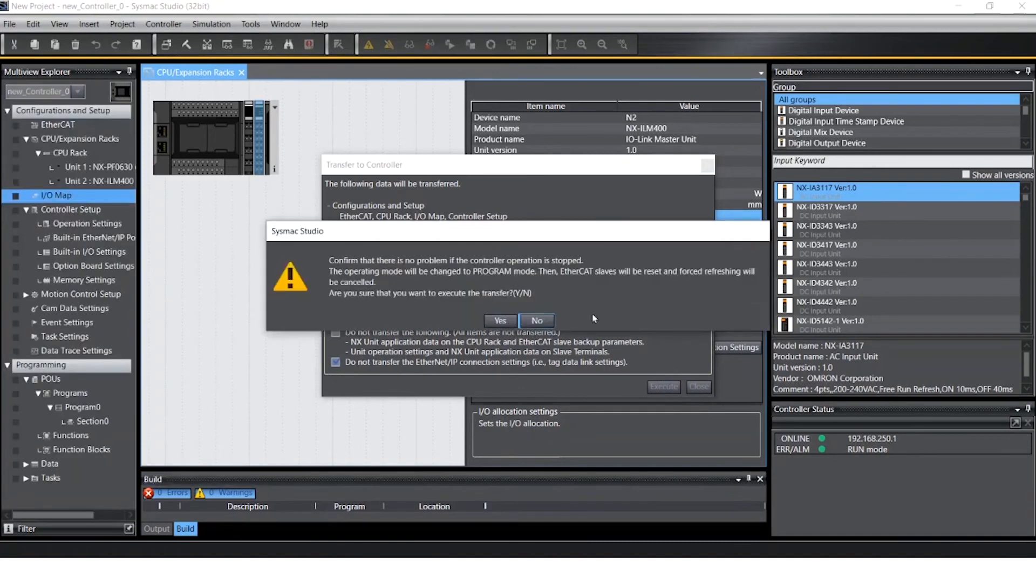
click(501, 321)
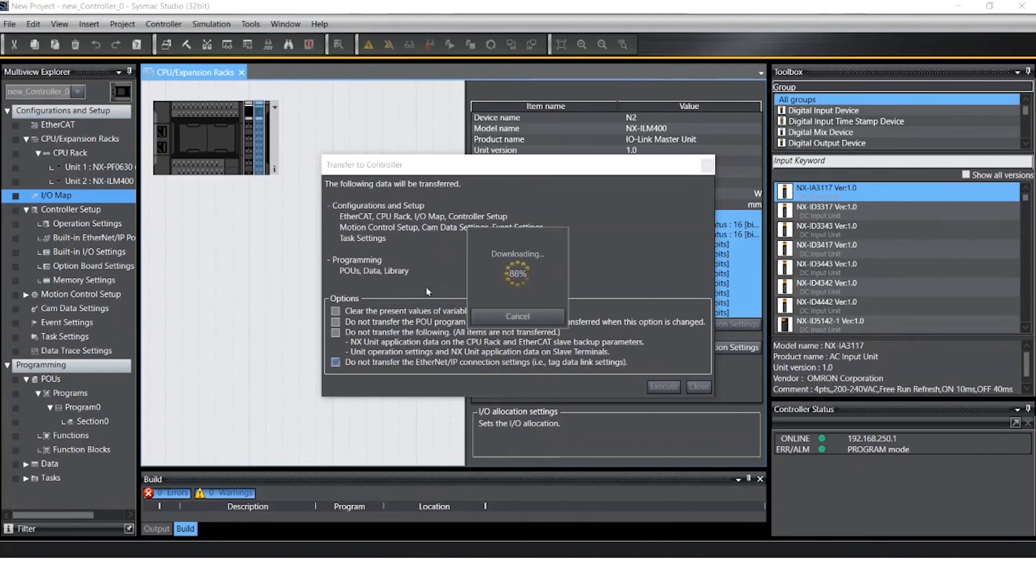
click(505, 318)
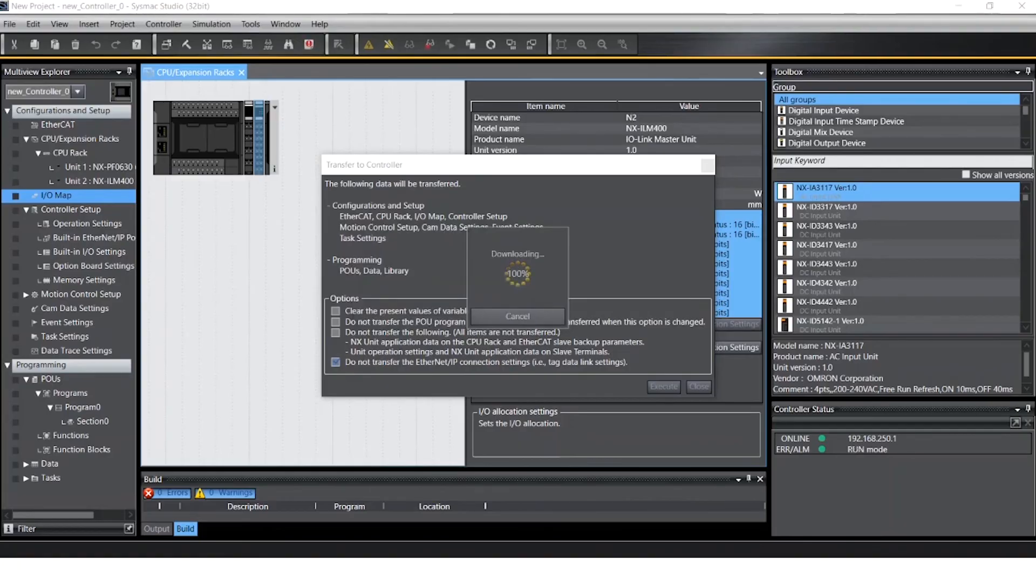
click(517, 305)
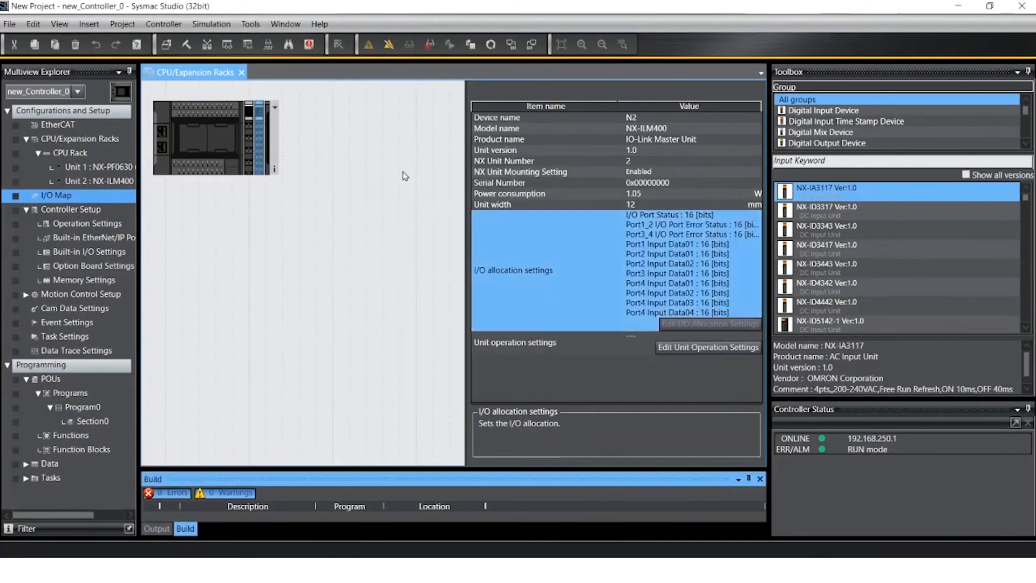
Open the I/O map and examine the process data members of the NX-ILM400's Port1 Input Data01
double_click(51, 195)
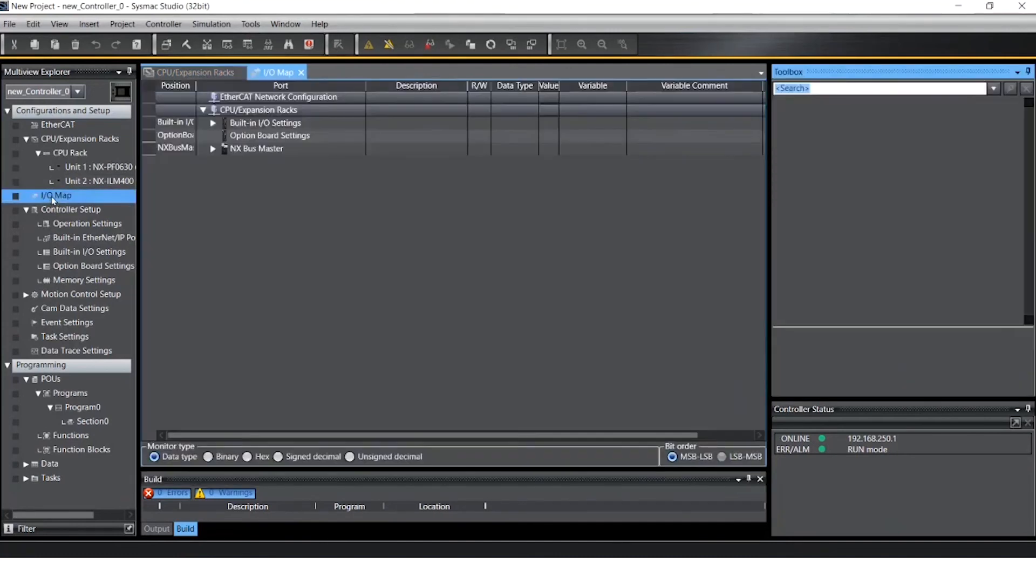
click(212, 149)
click(224, 186)
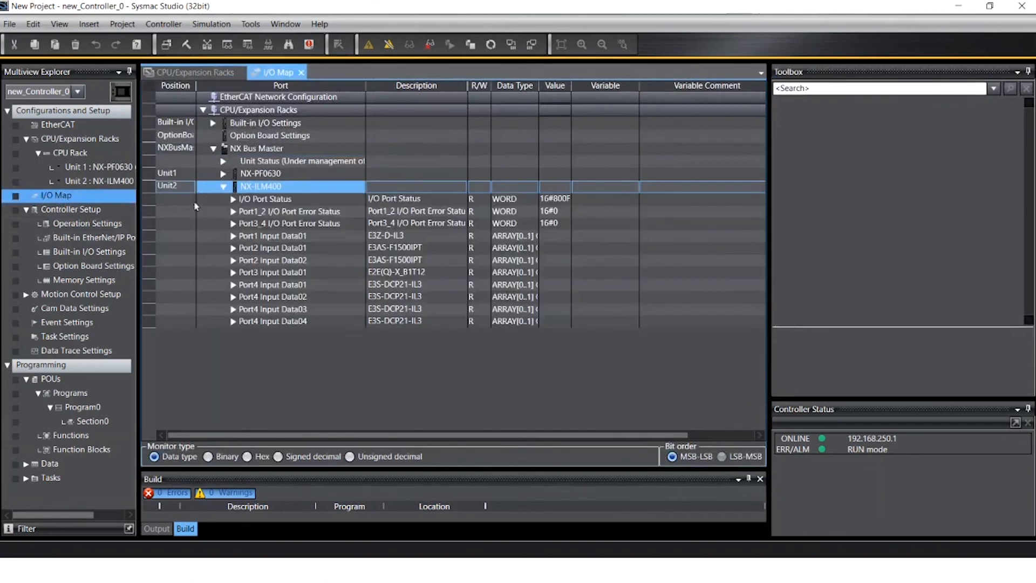
click(234, 238)
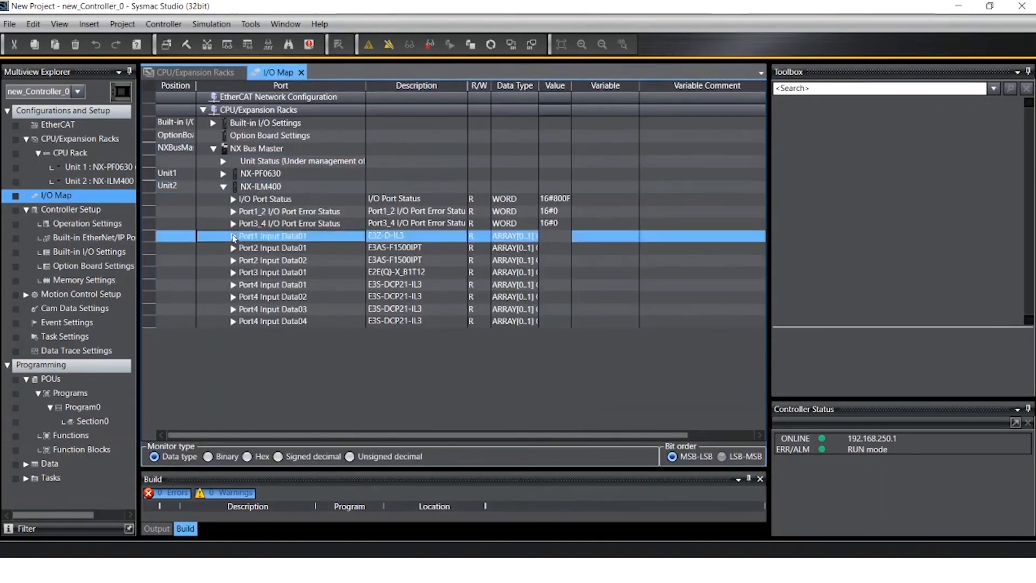
click(234, 236)
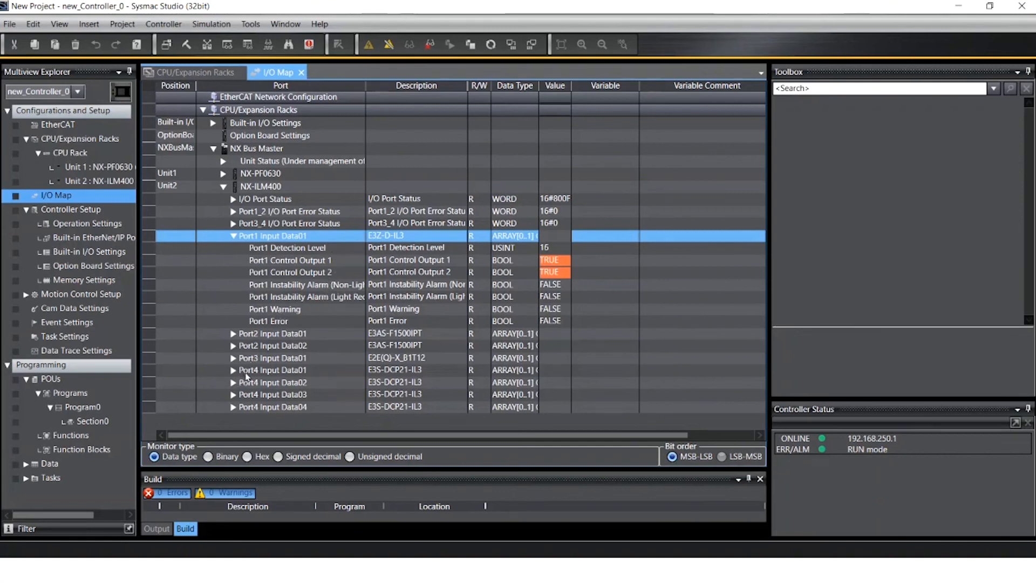
Examine the process data members, data types and live values of the NX-ILM400's Port4 Input Data01 to Data04 in the I/O map
click(233, 407)
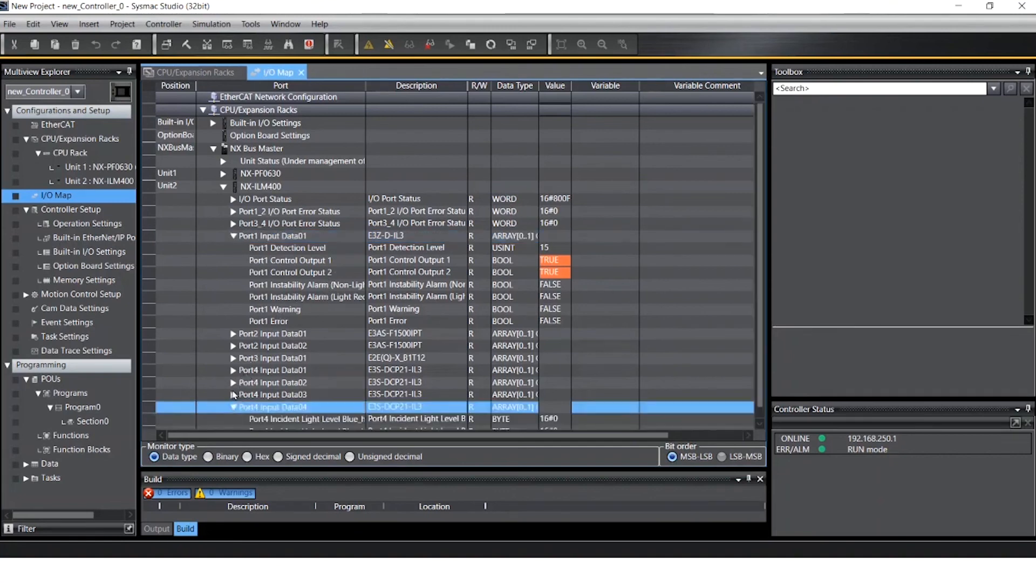
click(233, 394)
click(233, 382)
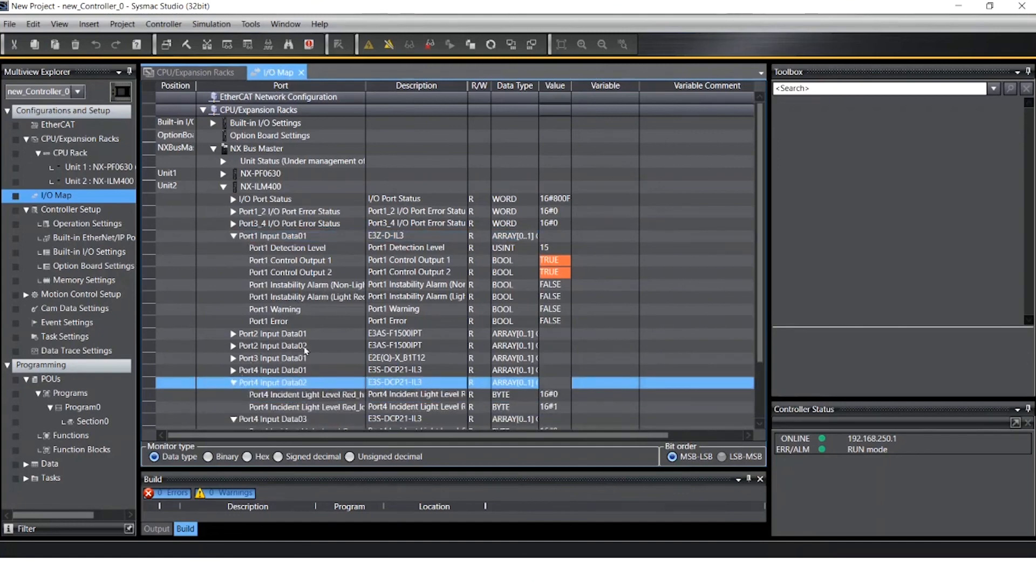
scroll(305, 350, down, 2)
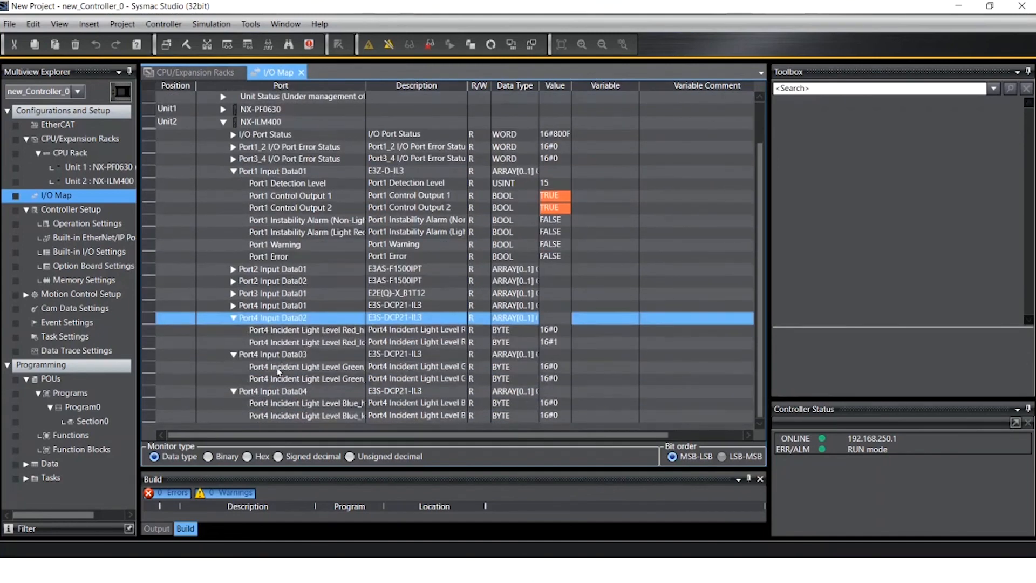
click(232, 306)
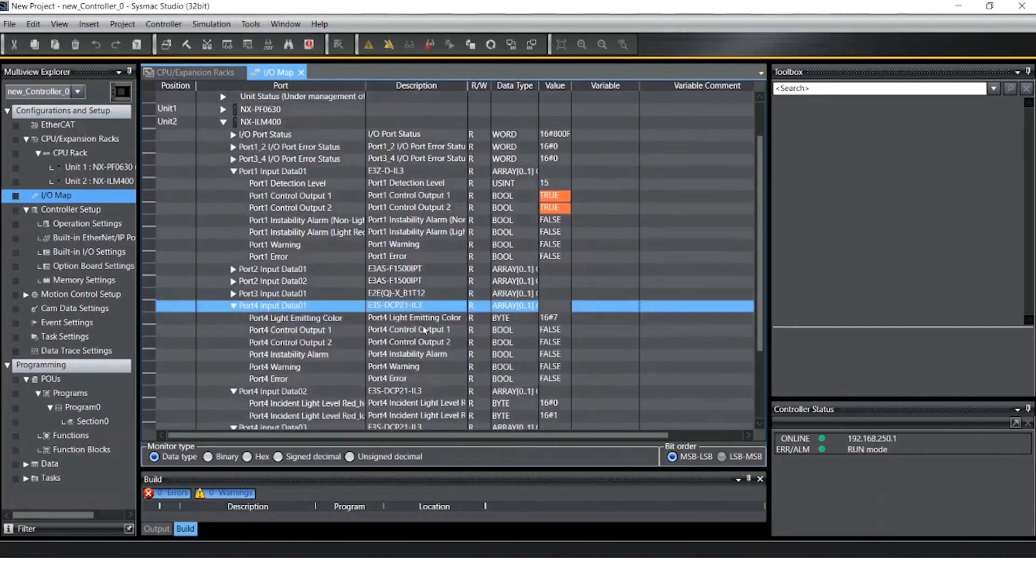
scroll(425, 331, down, 2)
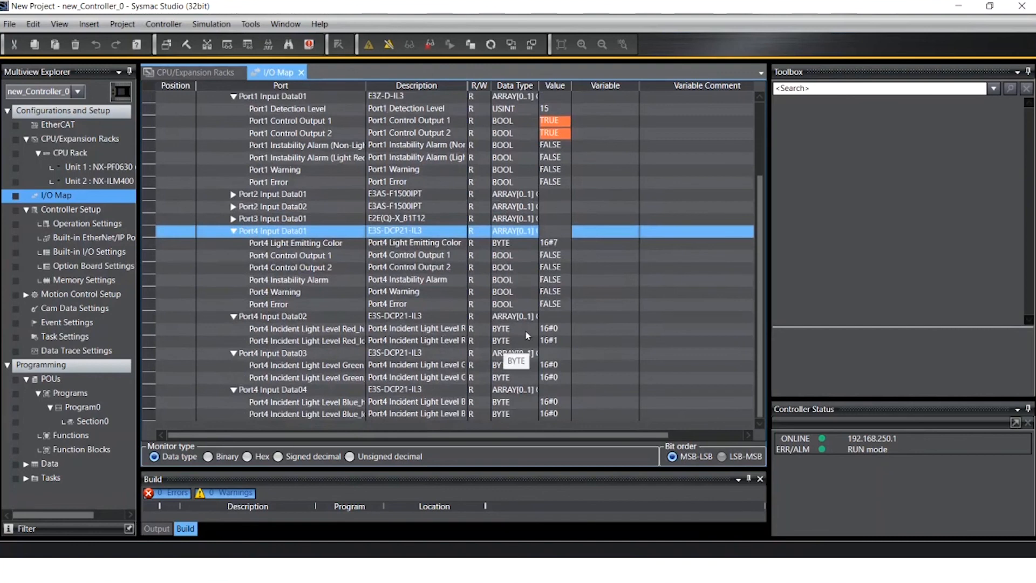